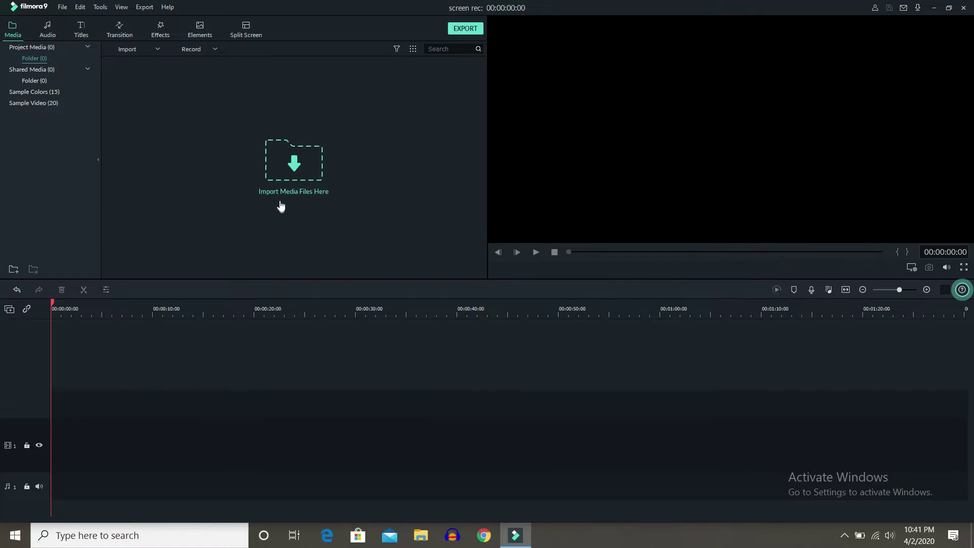
Import the video file "vector 5" from Local Disk (E:) into the project media
left_click(296, 164)
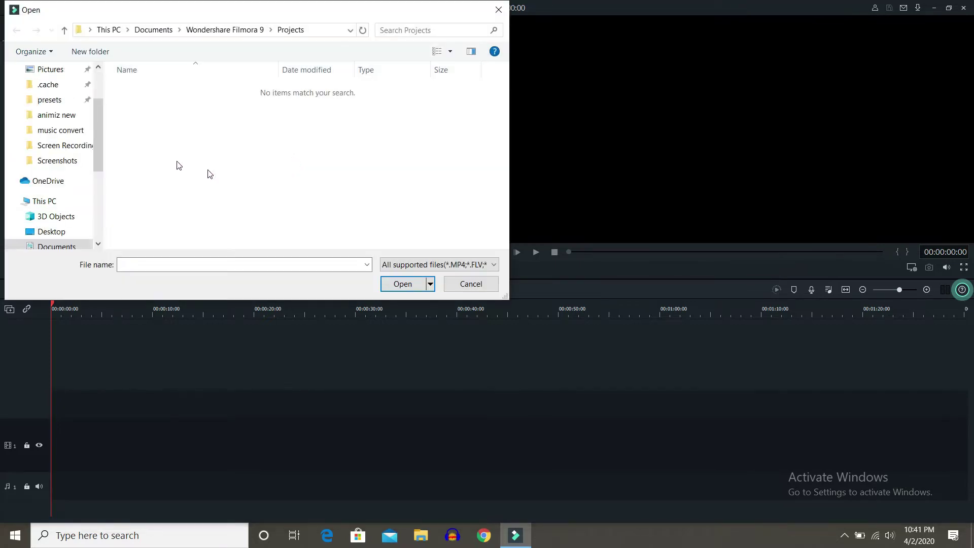
left_click_drag(99, 124, 96, 170)
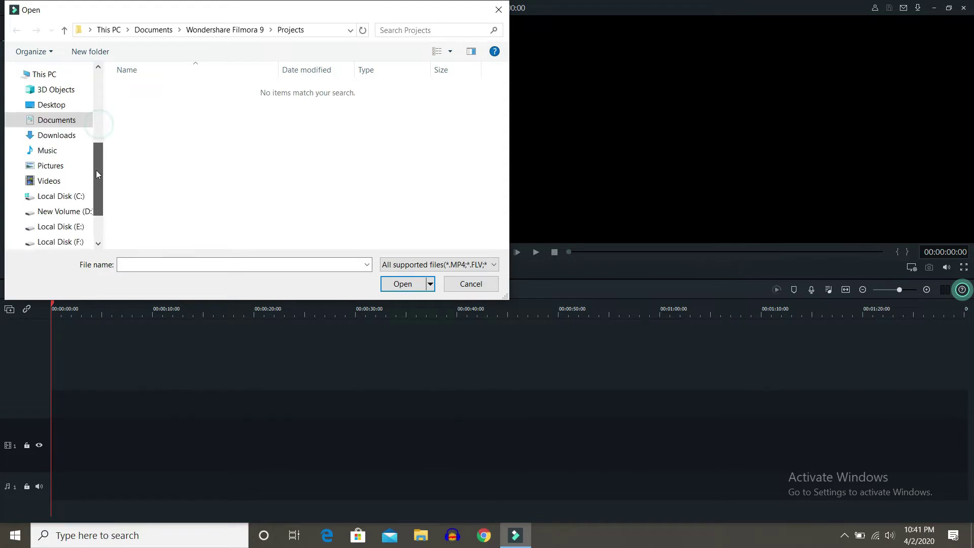
left_click(81, 224)
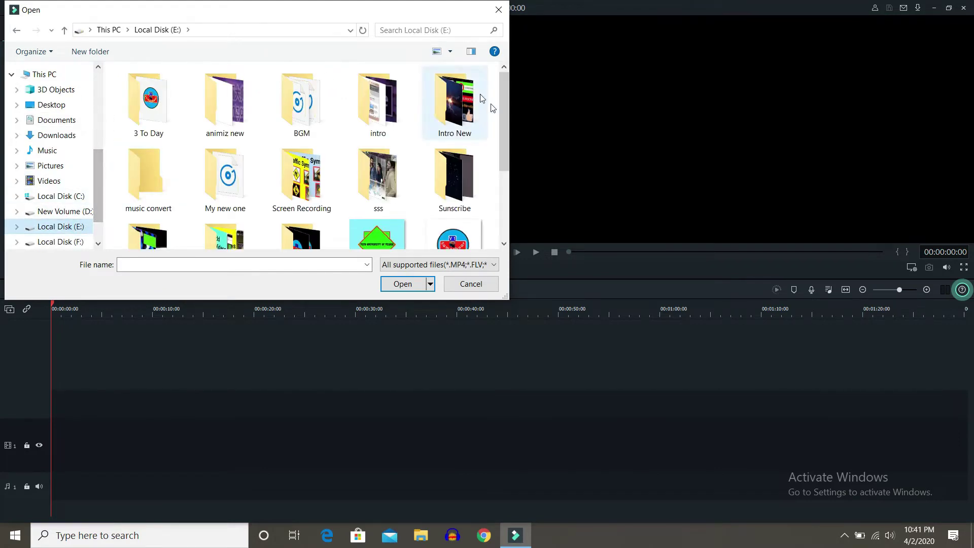
left_click_drag(506, 113, 507, 196)
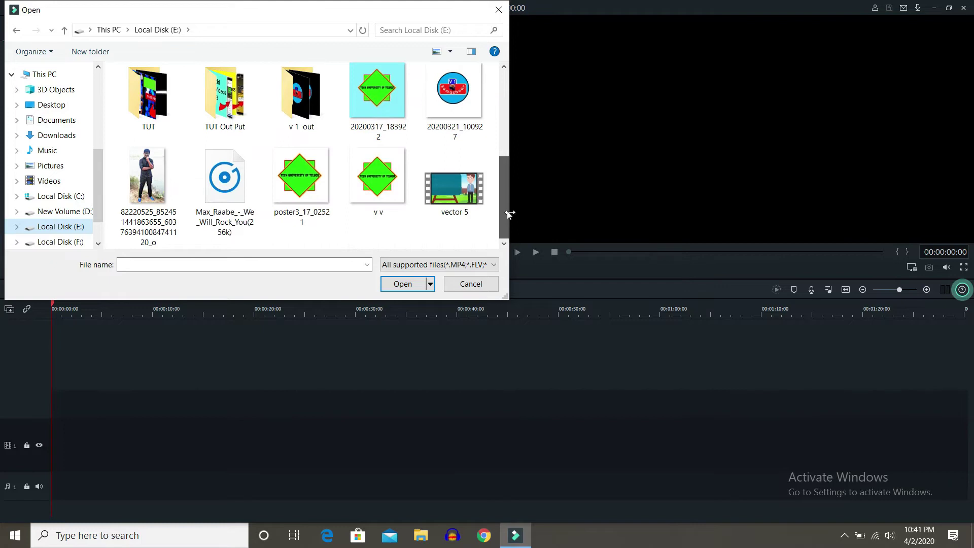
double_click(466, 188)
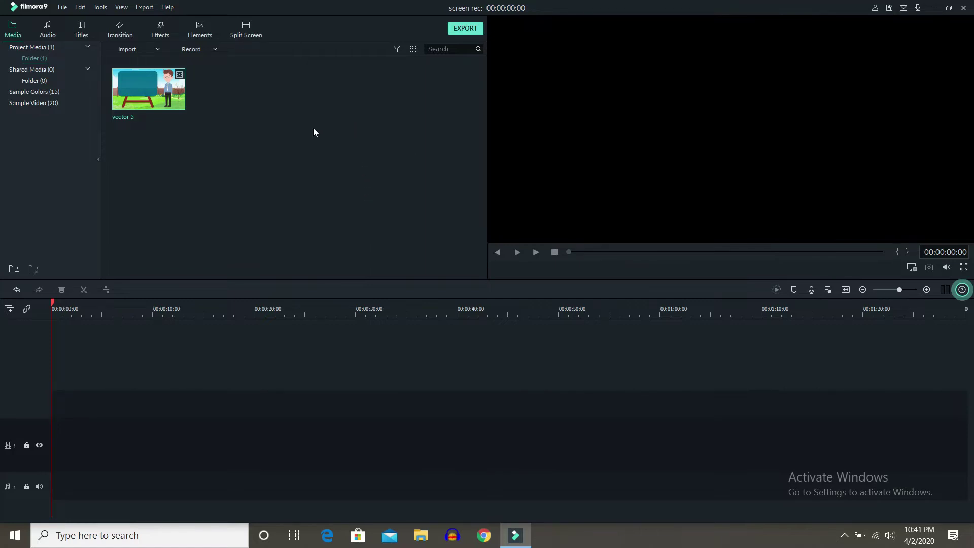
Add the vector 5 clip to the timeline, match the project settings to the media, and return the playhead to the start
left_click(149, 88)
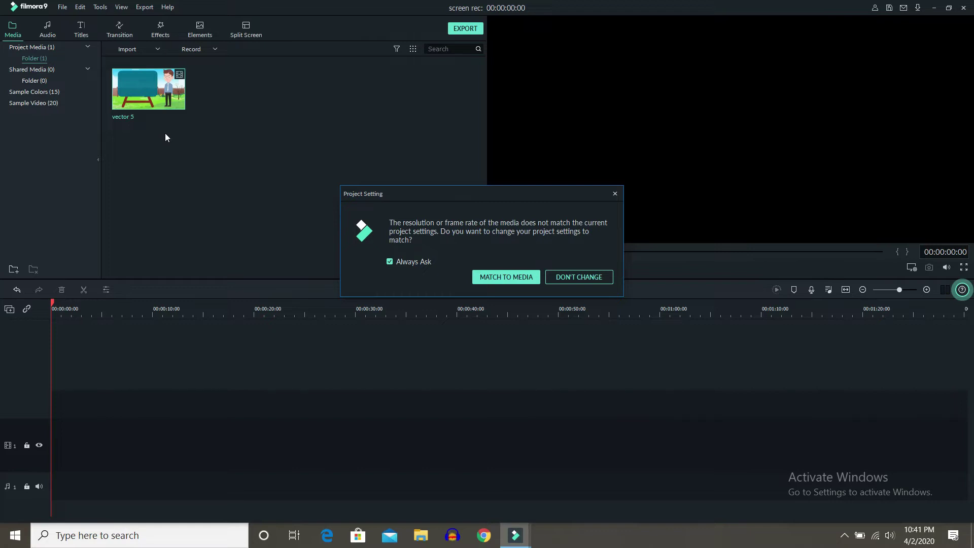
left_click(512, 276)
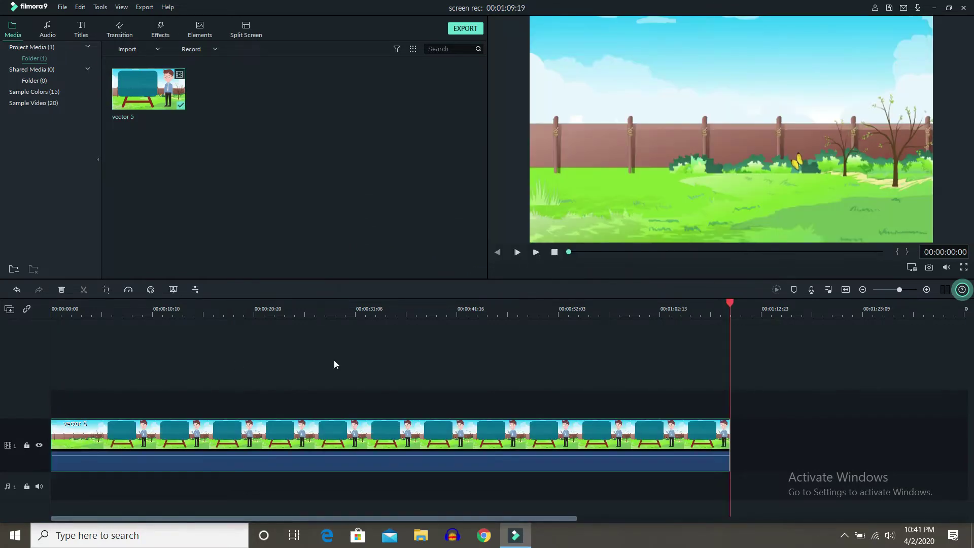
left_click(554, 252)
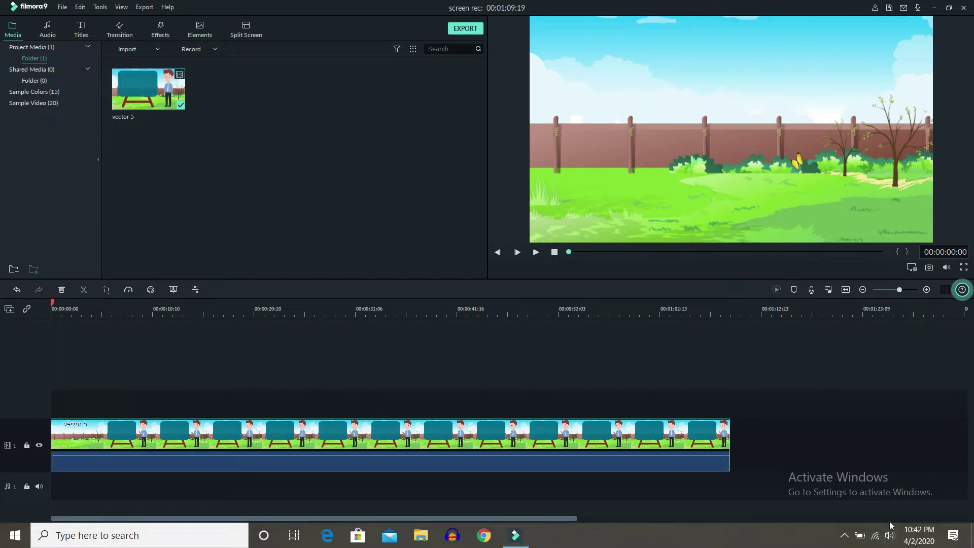
Set the system speaker volume to 0 and preview the opening seconds of the vector 5 clip
left_click(890, 535)
left_click_drag(852, 504, 730, 497)
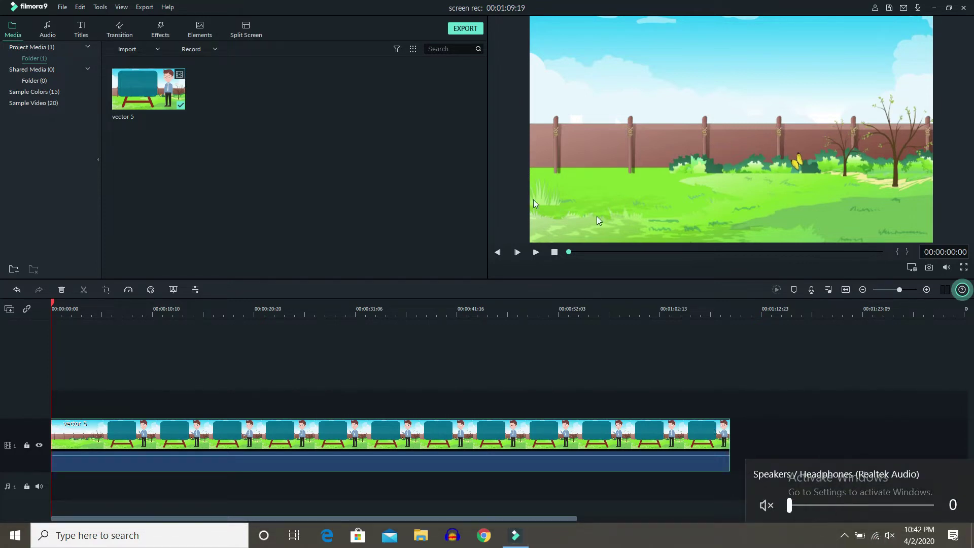
left_click(555, 252)
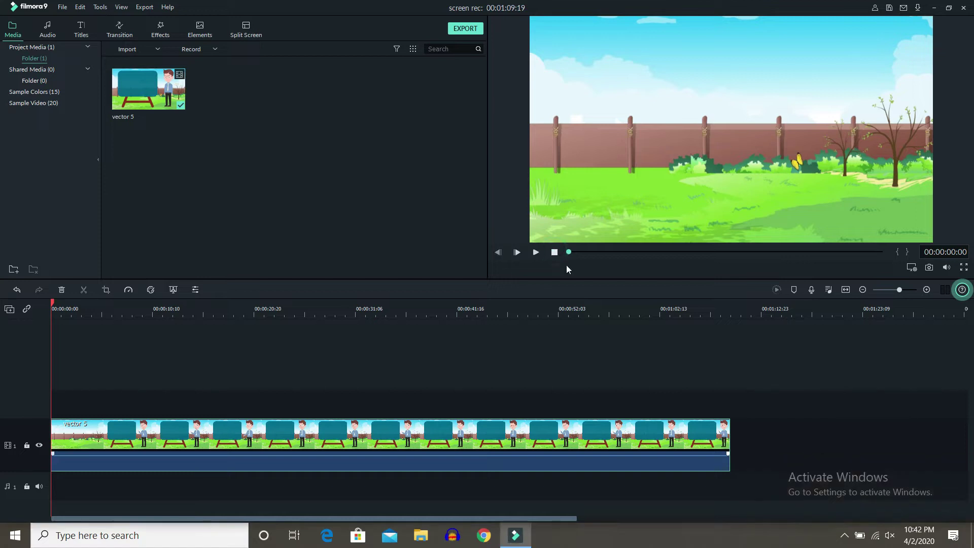
key("space")
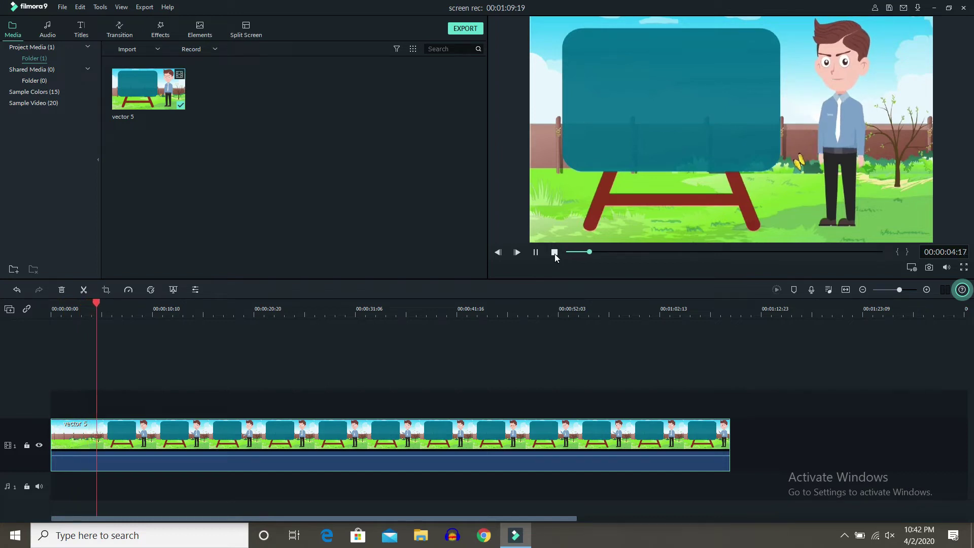
left_click(554, 253)
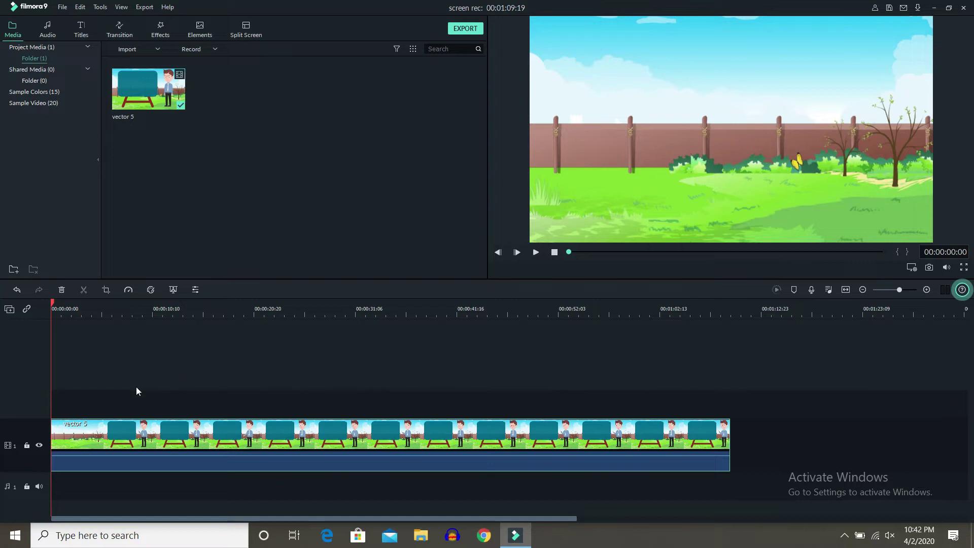
Add four empty video tracks above the vector 5 track in the timeline
left_click(32, 408)
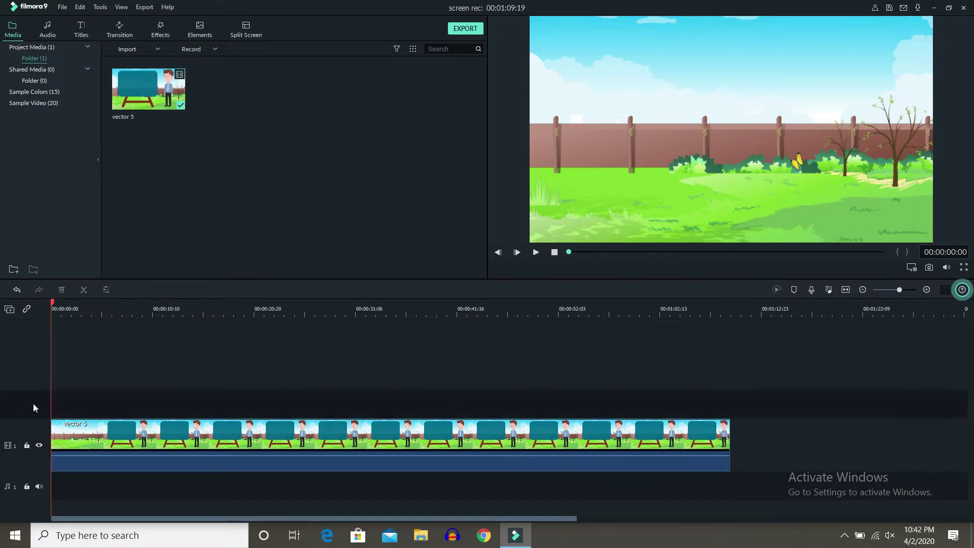
right_click(32, 407)
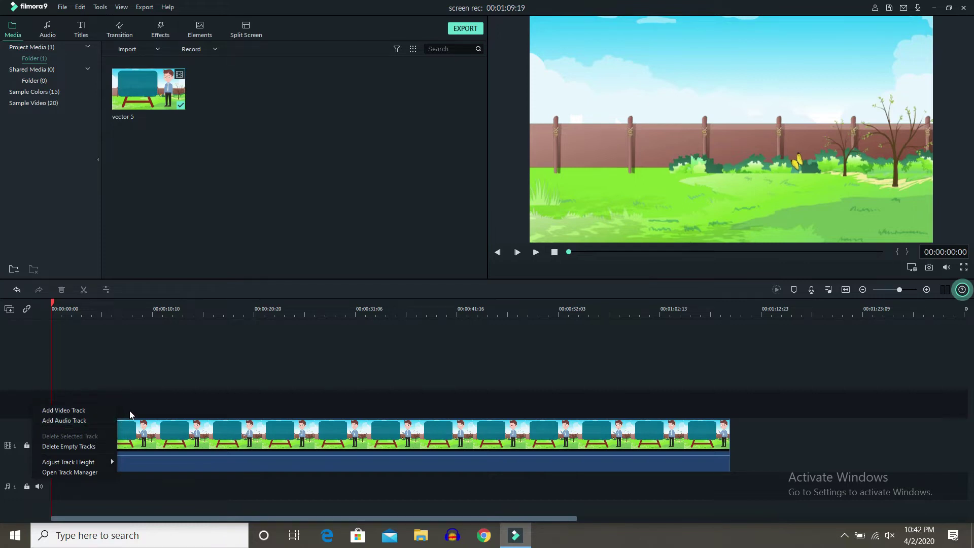
left_click(84, 410)
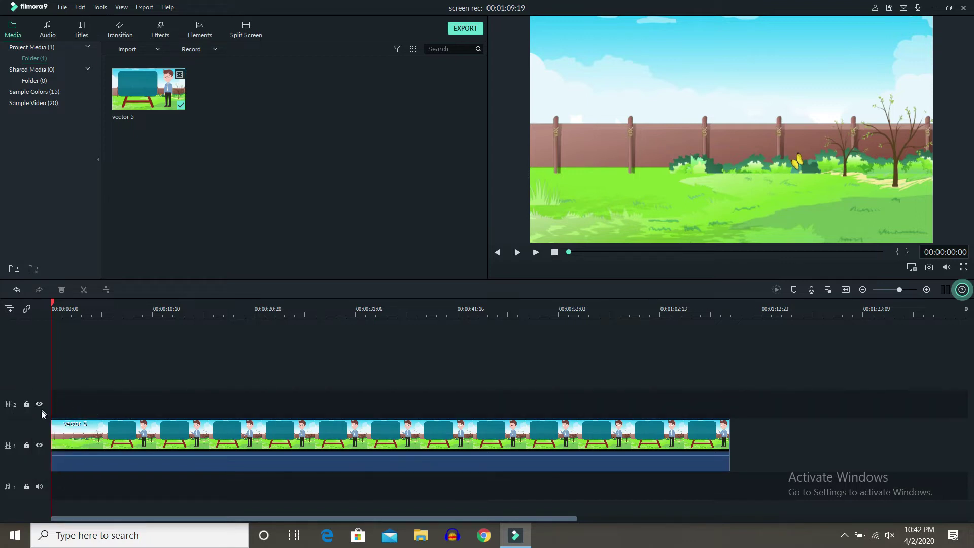
right_click(40, 413)
left_click(72, 419)
right_click(47, 385)
left_click(73, 396)
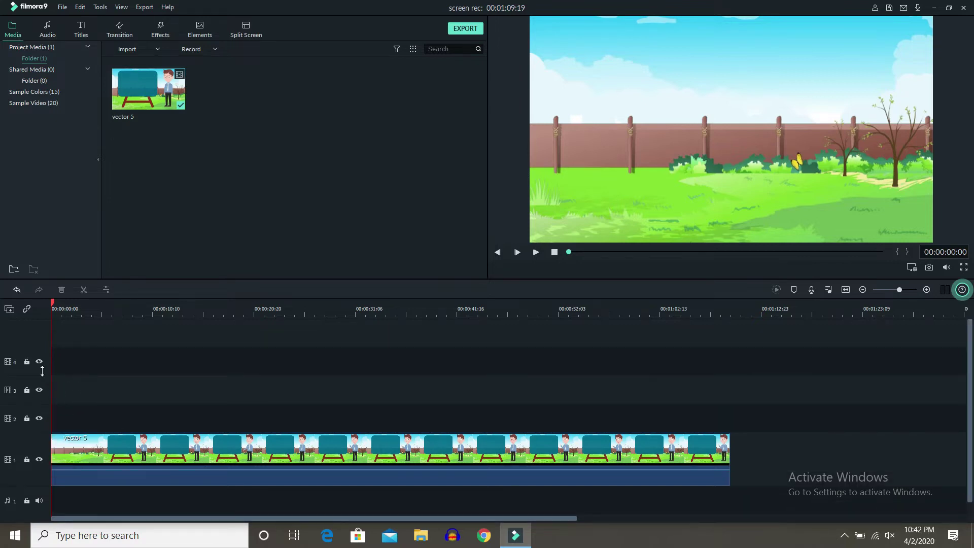
right_click(45, 371)
left_click(74, 377)
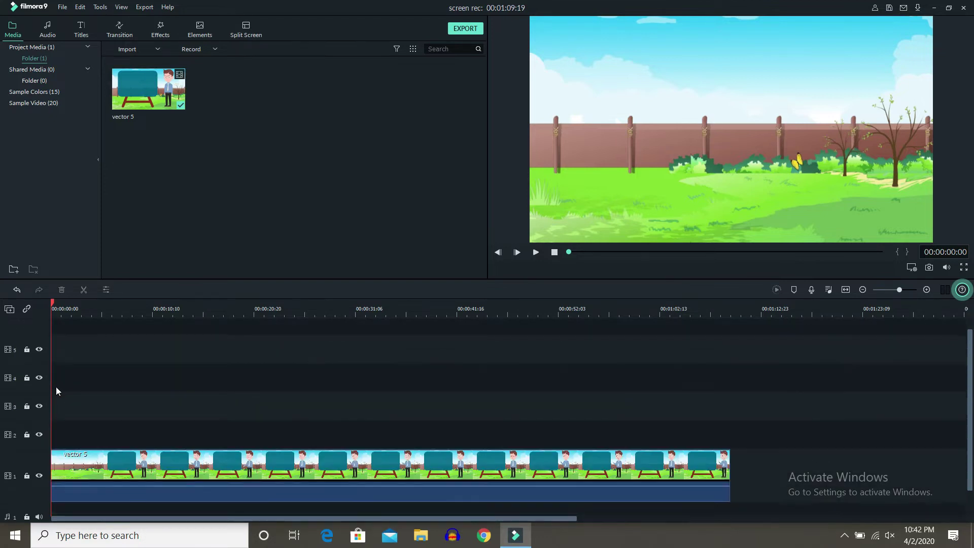
Delete all empty tracks from the timeline
right_click(45, 370)
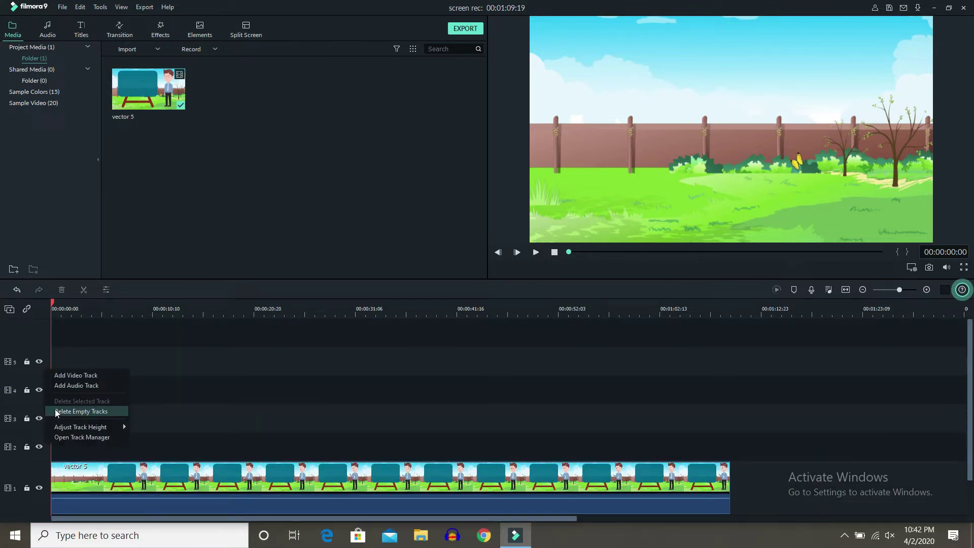
left_click(57, 412)
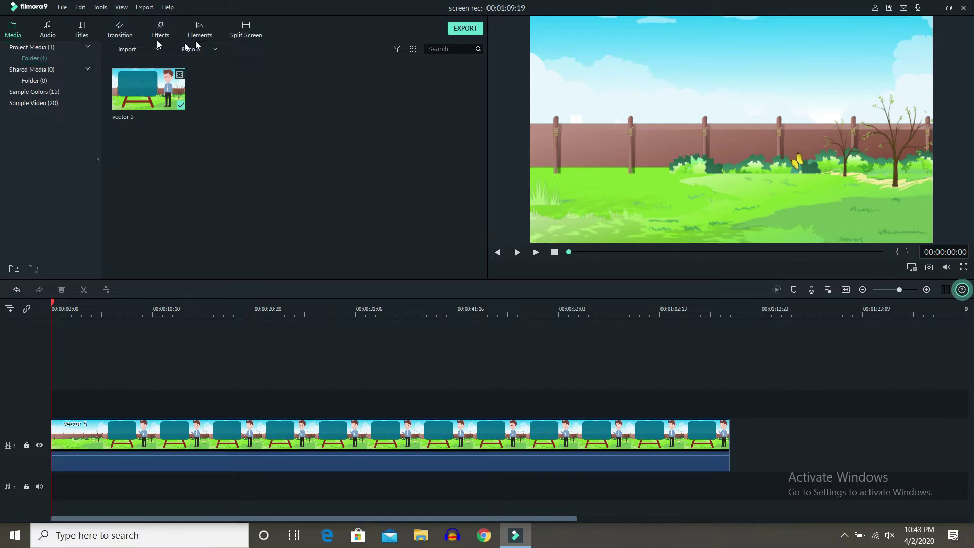
Start previewing "Living Pulse - Go Goes" from the audio library and raise the system speaker volume above 70
left_click(47, 32)
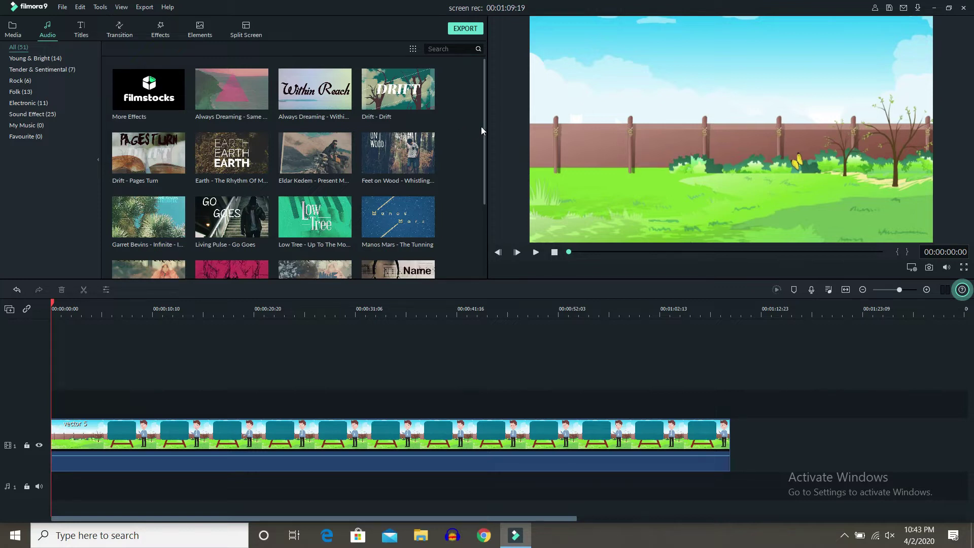
left_click_drag(483, 126, 492, 196)
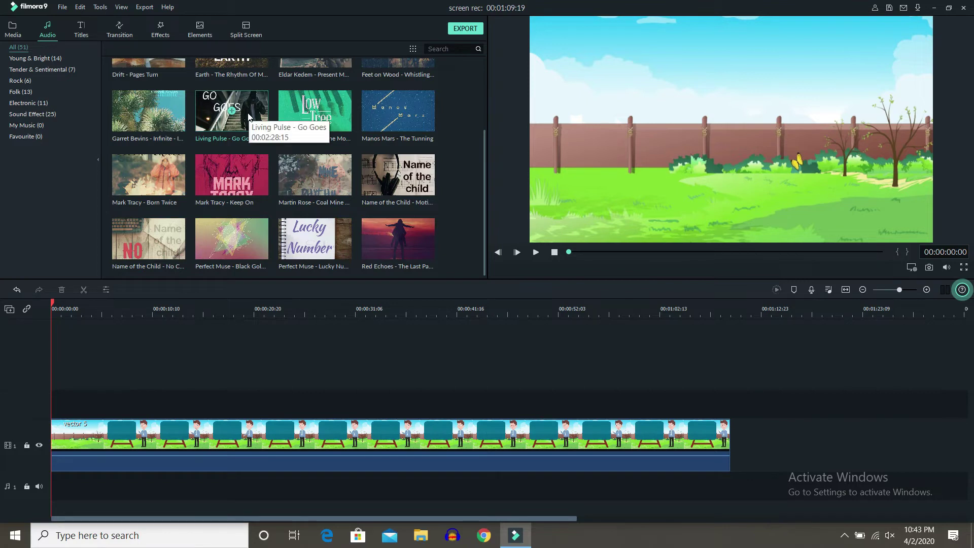
double_click(249, 117)
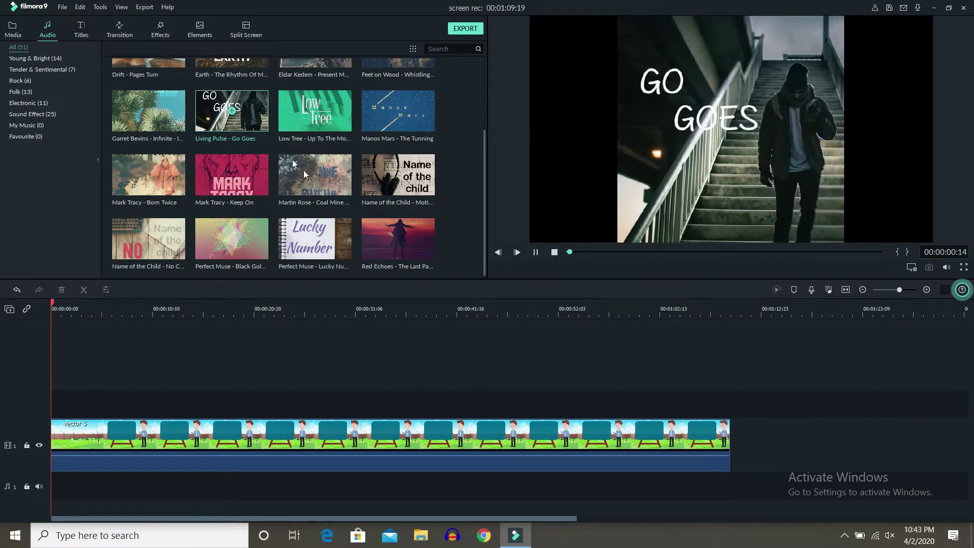
left_click(890, 536)
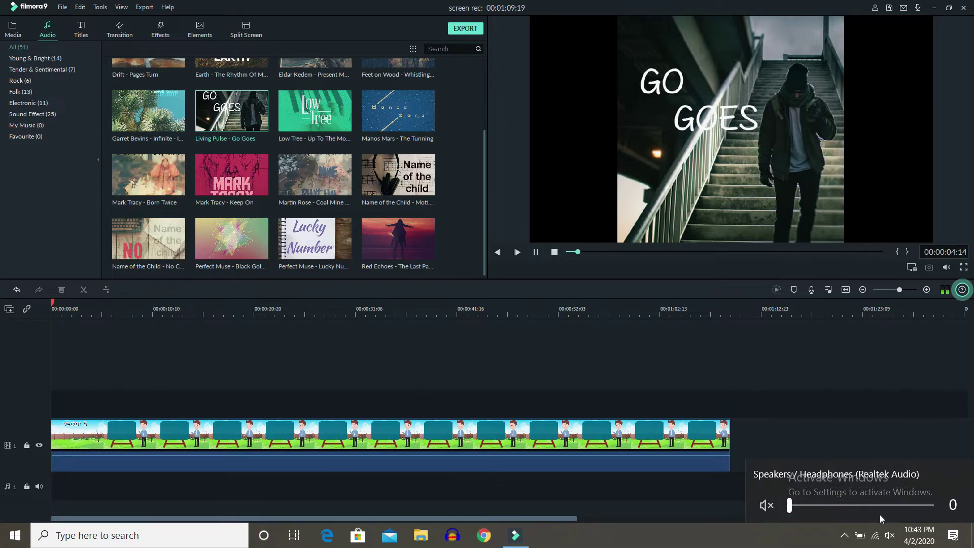
left_click(889, 506)
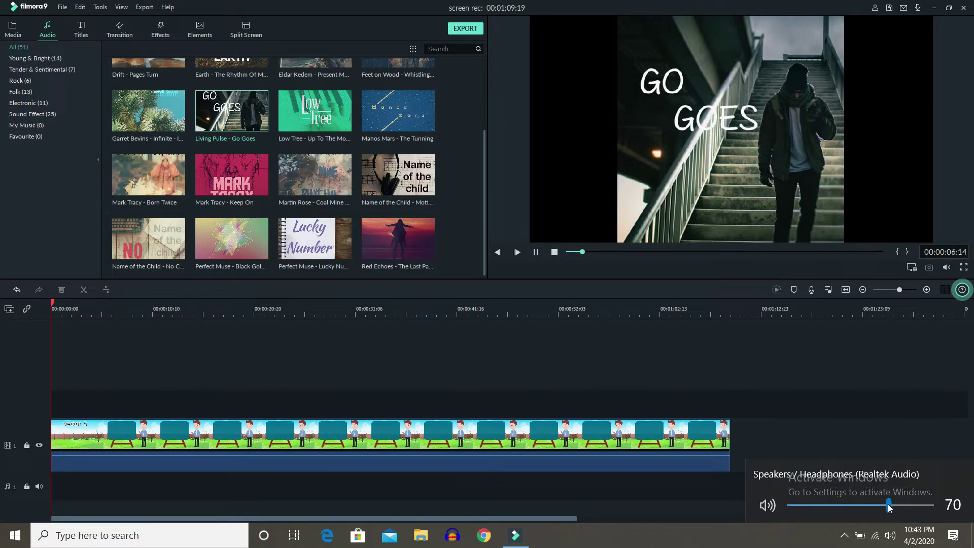
left_click_drag(889, 506, 903, 505)
Listen to the "Living Pulse - Go Goes" preview from about 34 seconds in, scrub through it, and stop playback
left_click(642, 252)
left_click(641, 252)
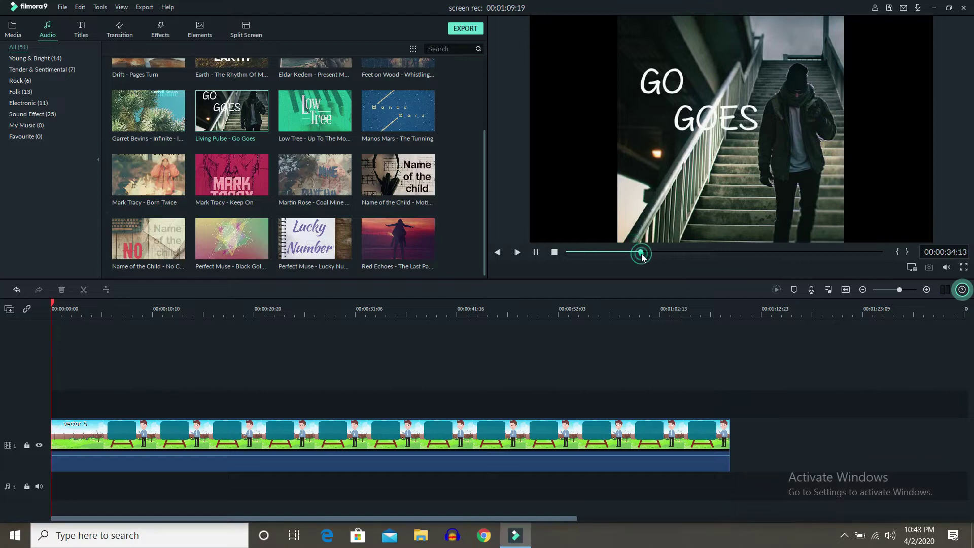
left_click(536, 253)
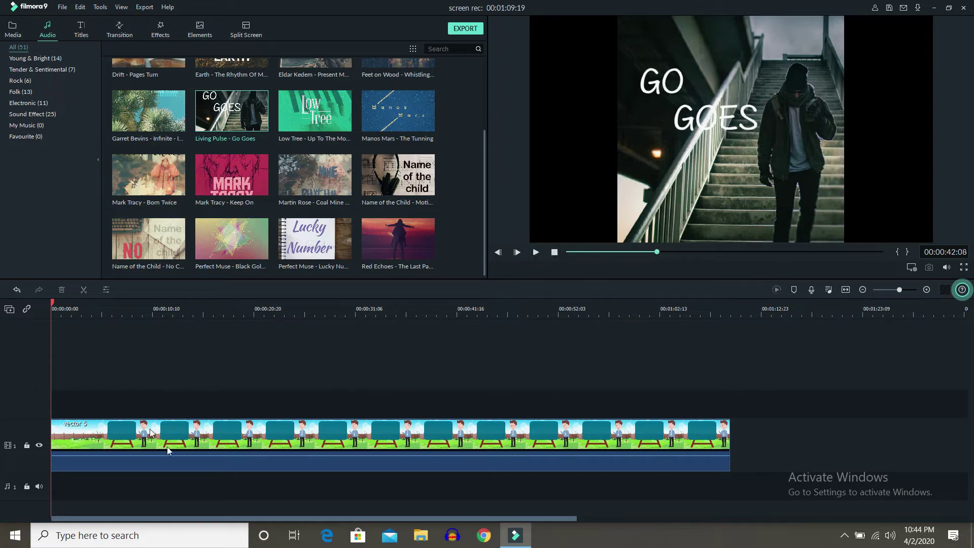
left_click(554, 253)
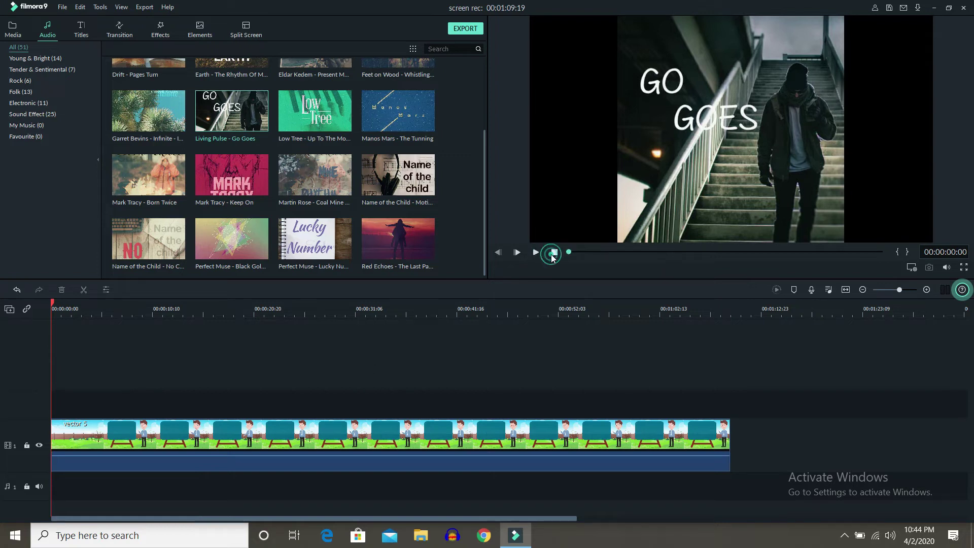
left_click_drag(569, 252, 623, 251)
left_click(554, 252)
Add "Living Pulse - Go Goes" to audio track 1 and return the playhead to the timeline start
left_click(233, 114)
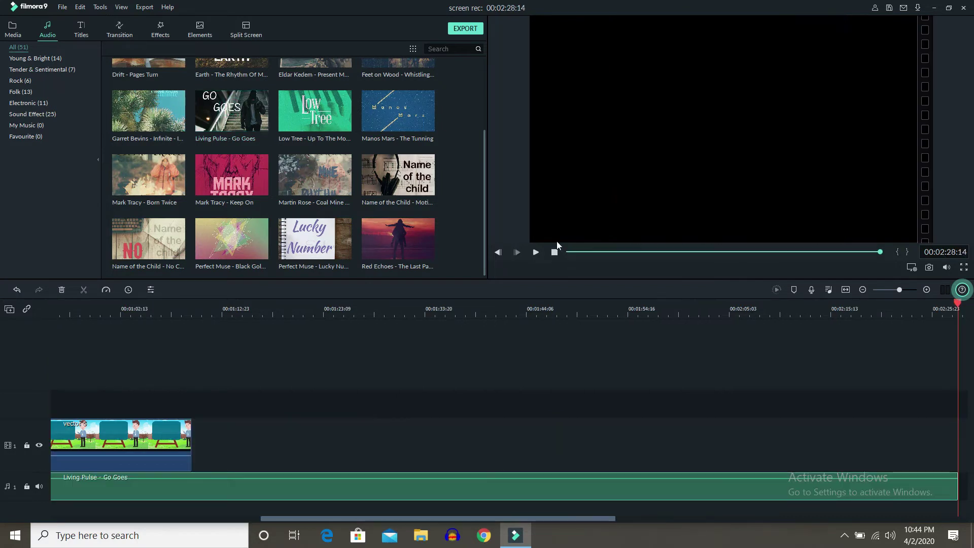
left_click(554, 252)
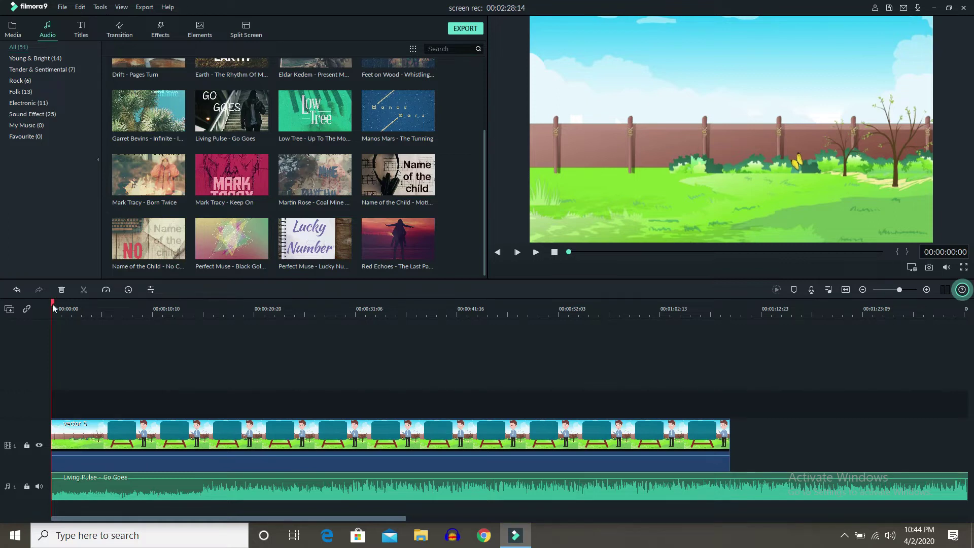
Split the music at the end of the vector 5 clip and delete the excess audio after it
left_click_drag(53, 305, 729, 417)
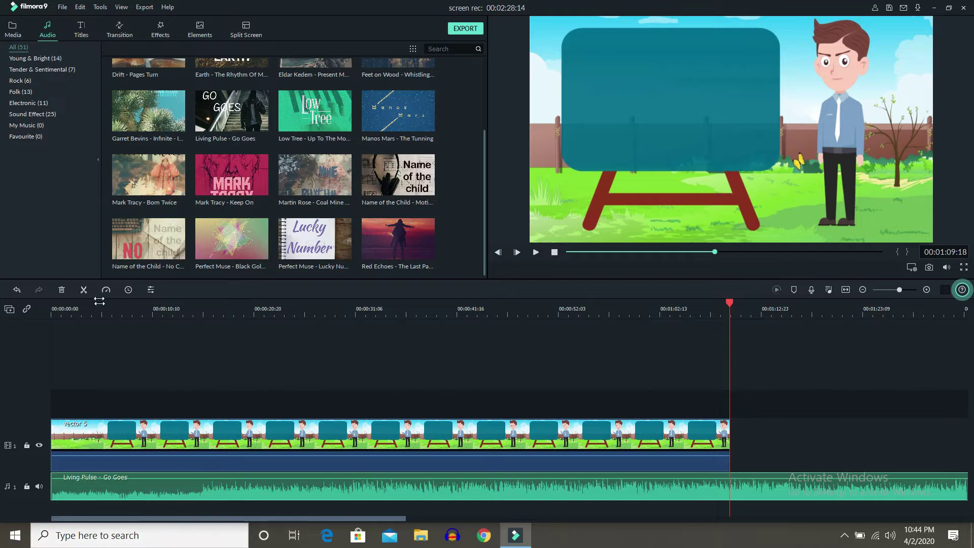
left_click(83, 290)
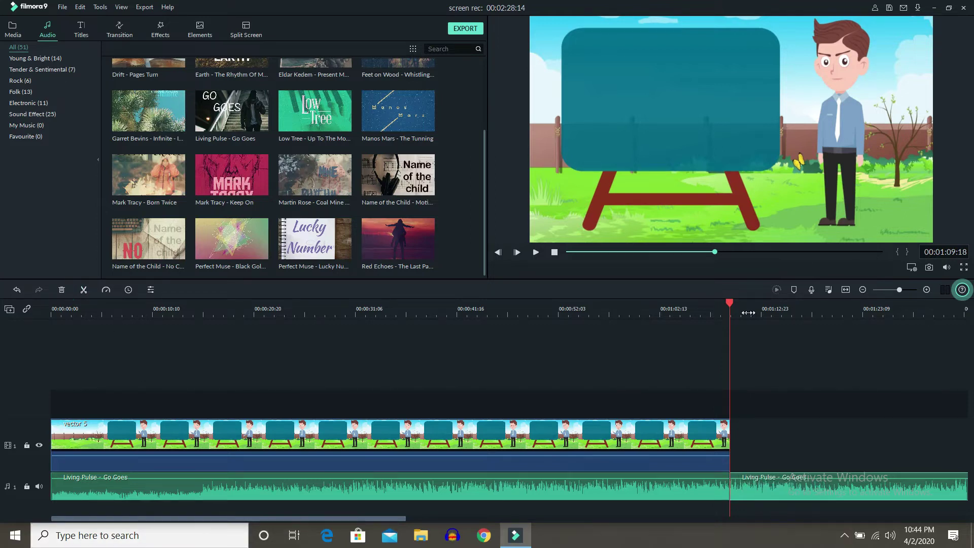
left_click_drag(731, 304, 792, 308)
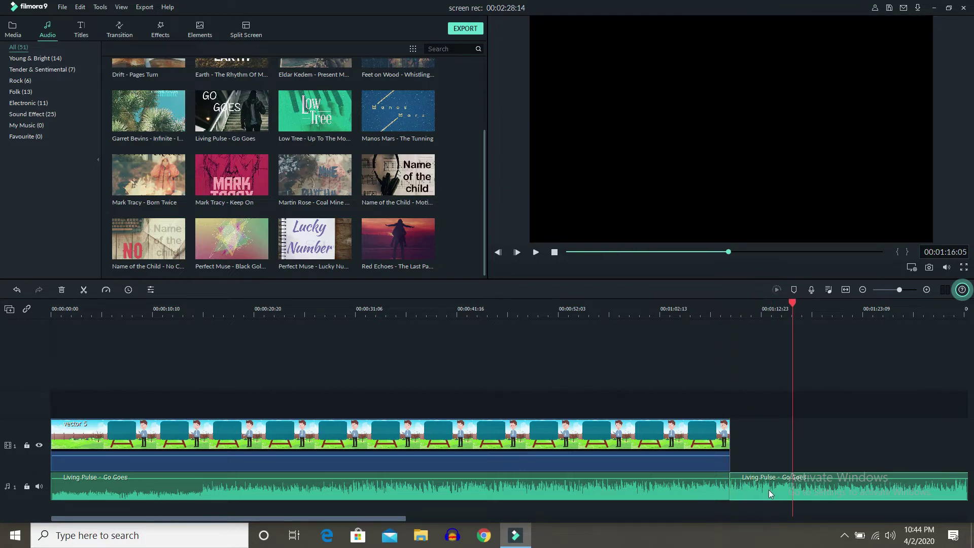
key("Delete")
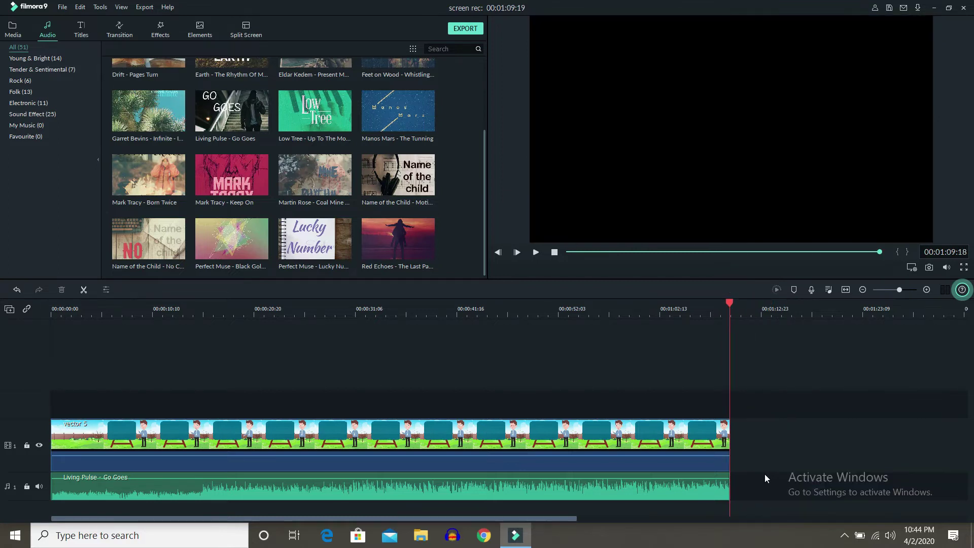
Play the timeline from the start to review the video with its background music
left_click(557, 254)
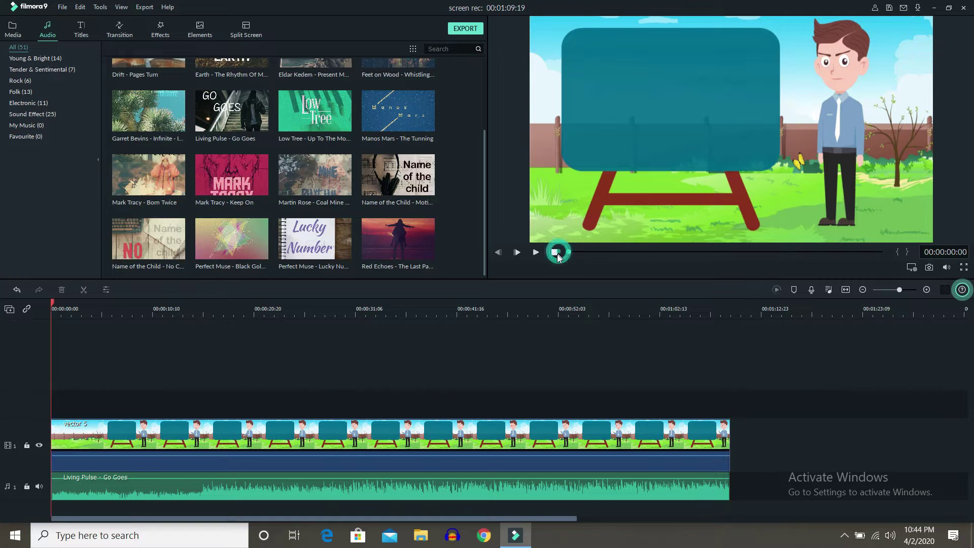
key("space")
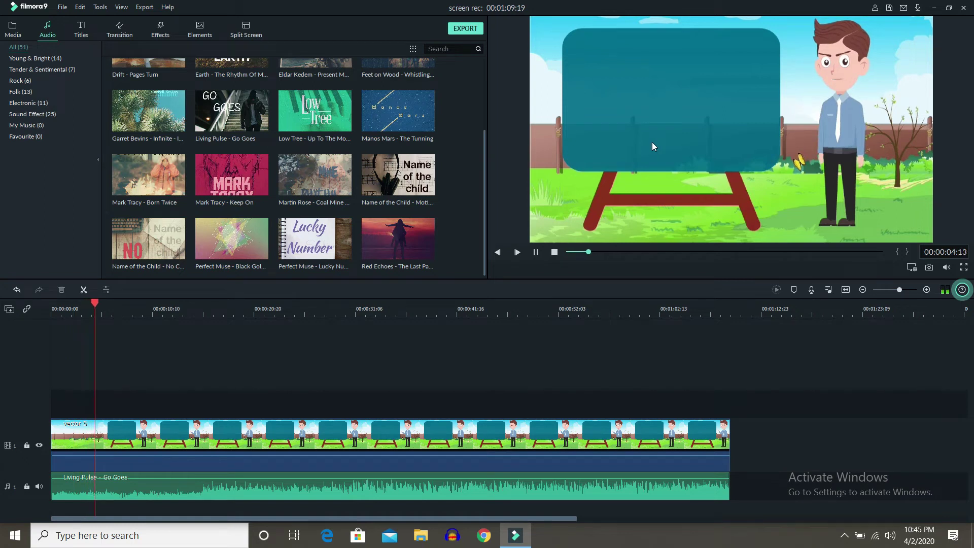
Stop playback and look through the title templates, including Subtitles, and the available transitions
left_click(555, 253)
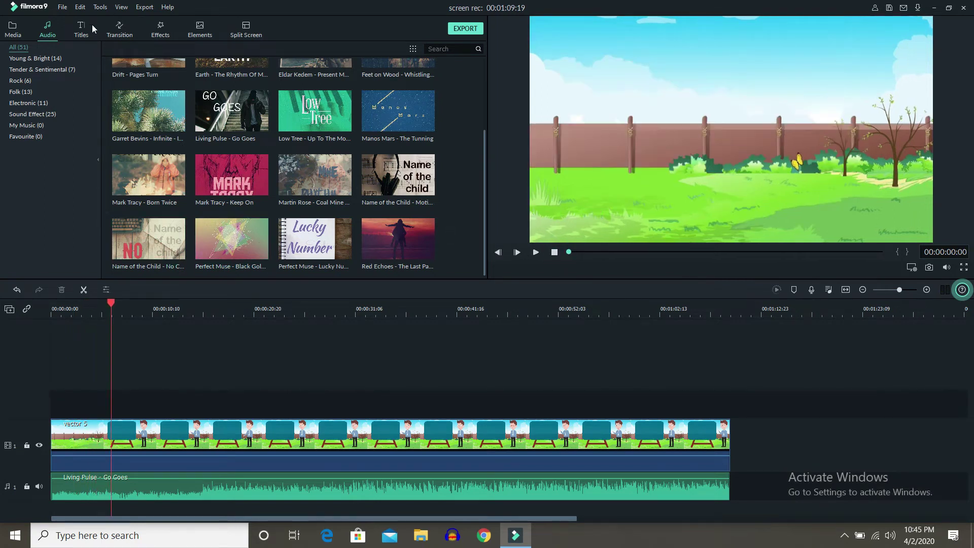
left_click(78, 35)
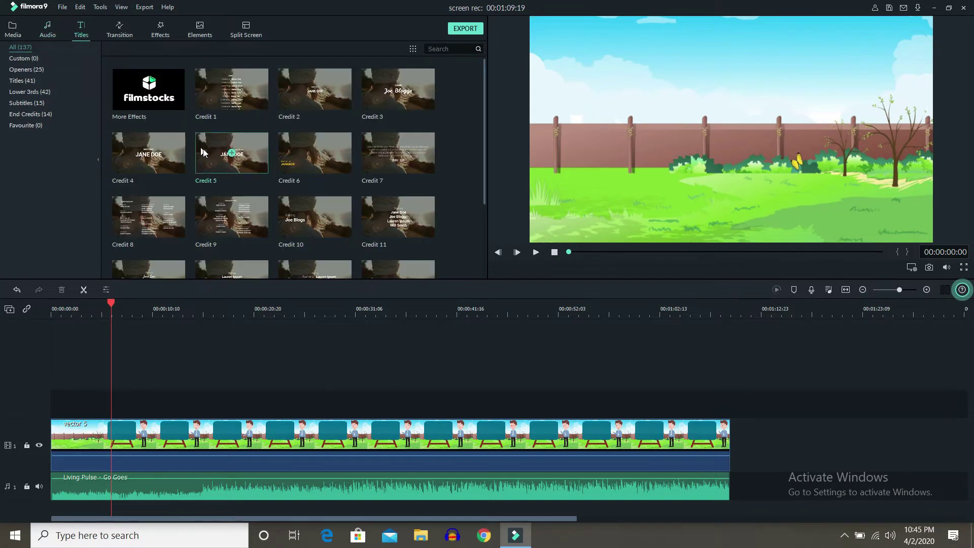
left_click(26, 104)
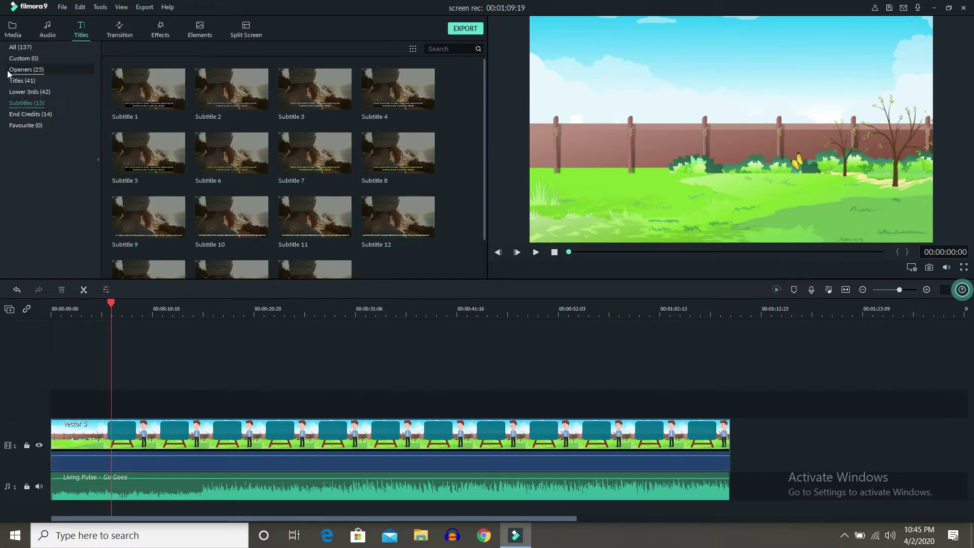
left_click(121, 30)
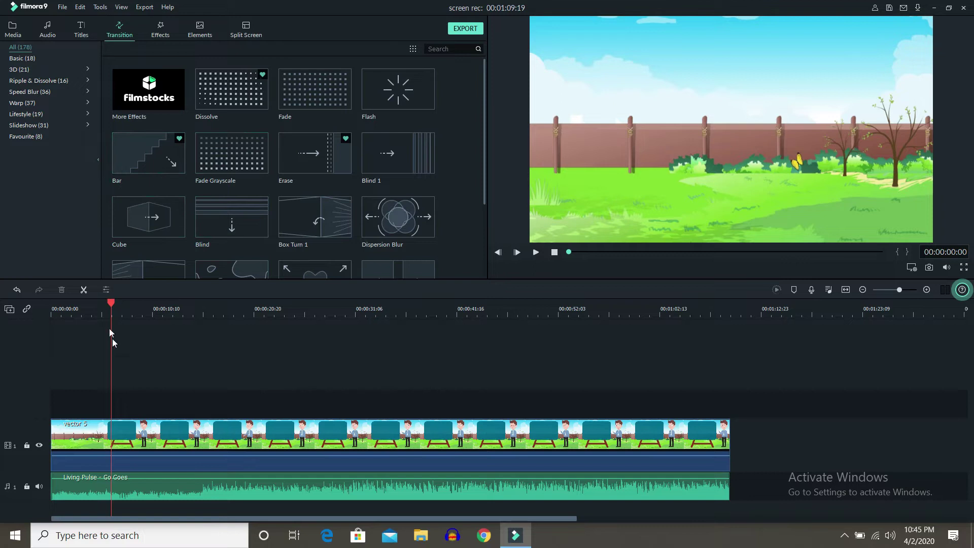
Return the playhead to the timeline start and open the TUT Out Put folder on Local Disk (E:) for importing media
left_click(112, 399)
left_click_drag(110, 303, 51, 302)
left_click(13, 29)
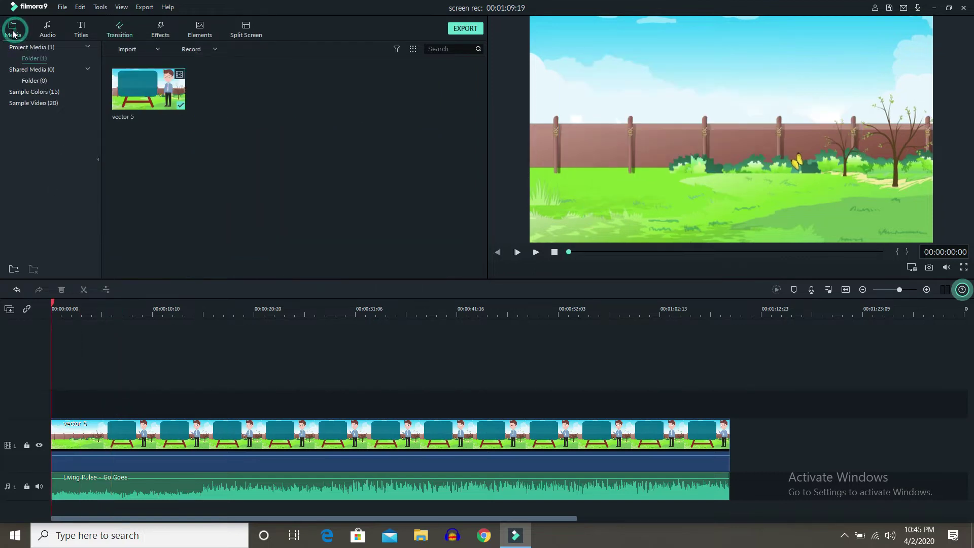
double_click(209, 149)
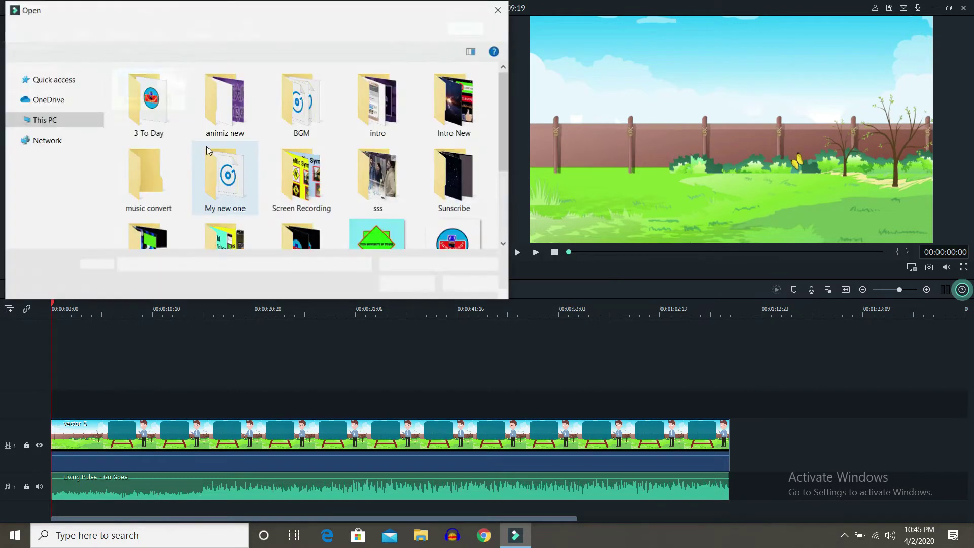
left_click_drag(504, 92, 509, 137)
double_click(225, 171)
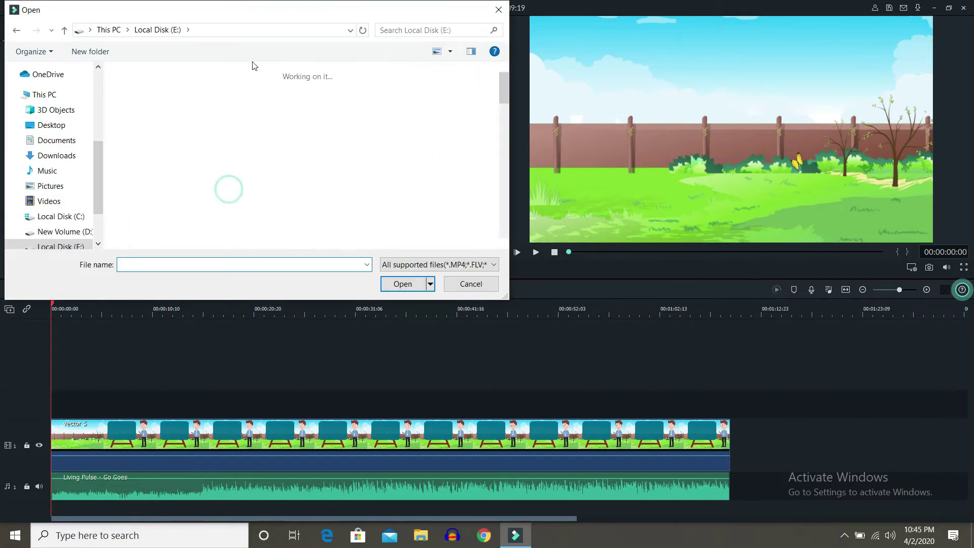
Import the Union Budget image 2 and eight dated images, including 20200118_104710, 20200118_120956 and 20200118_121756, from the TUT Out Put folder
left_click(225, 89)
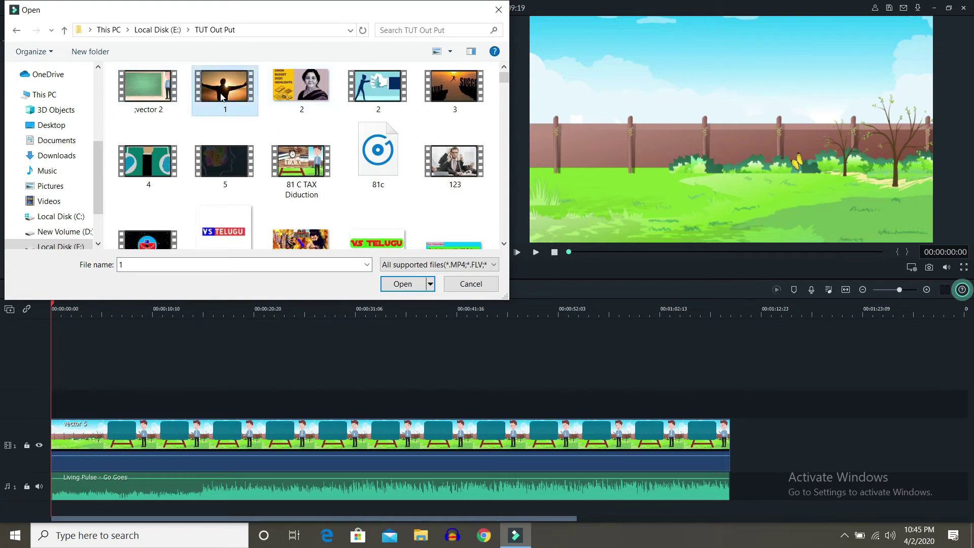
left_click(288, 83)
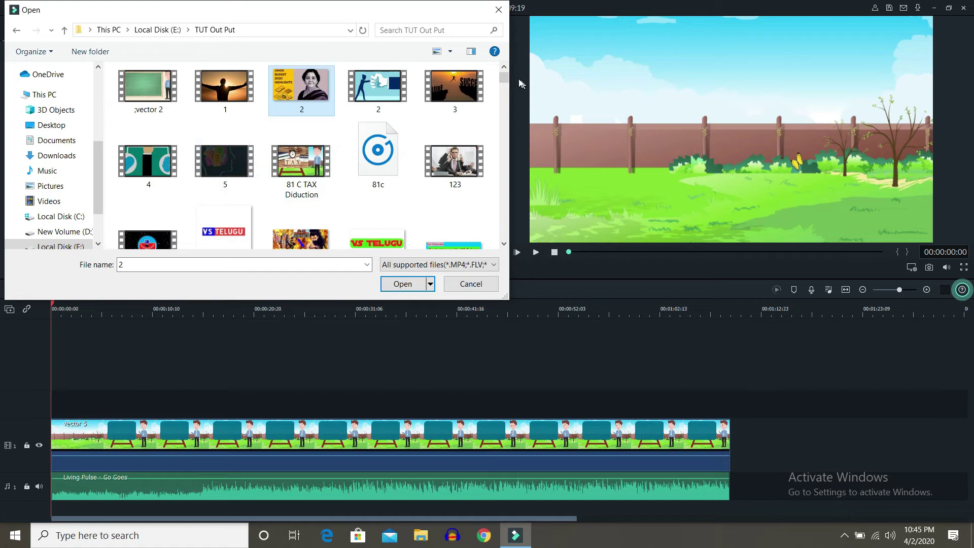
left_click_drag(504, 80, 502, 92)
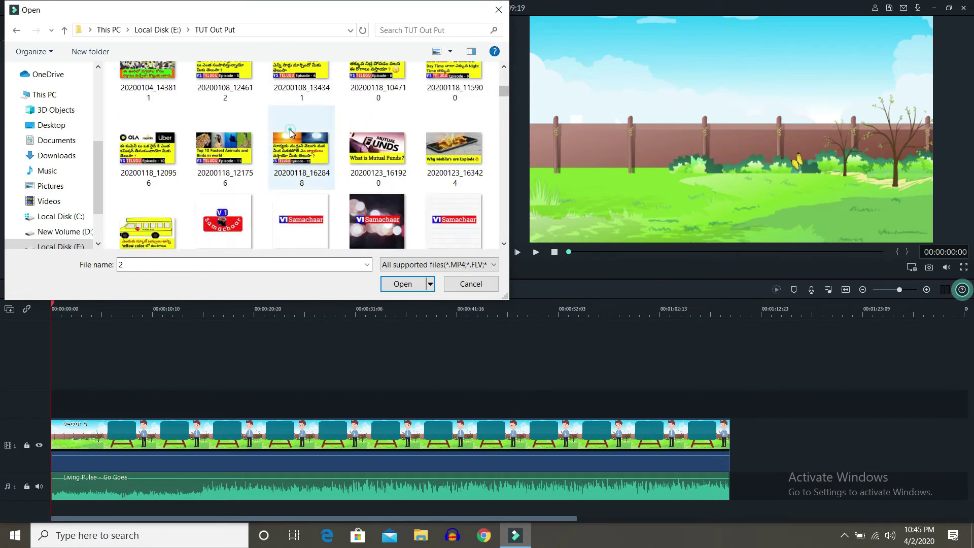
left_click(294, 147, "ctrl")
left_click(224, 147, "ctrl")
left_click(147, 148, "ctrl")
left_click(147, 83, "ctrl")
left_click(216, 64, "ctrl")
left_click(312, 99, "ctrl")
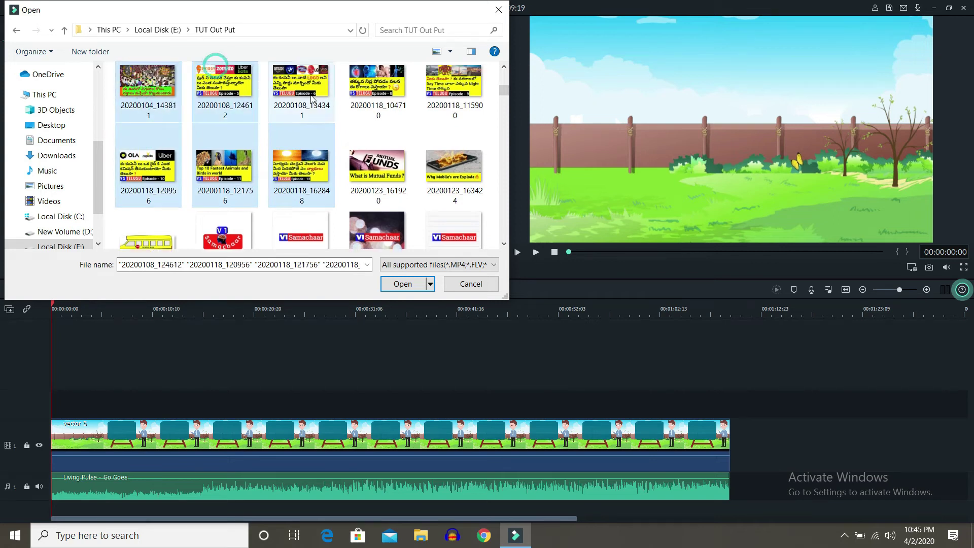
left_click(378, 89, "ctrl")
left_click(369, 154, "ctrl")
left_click(401, 289)
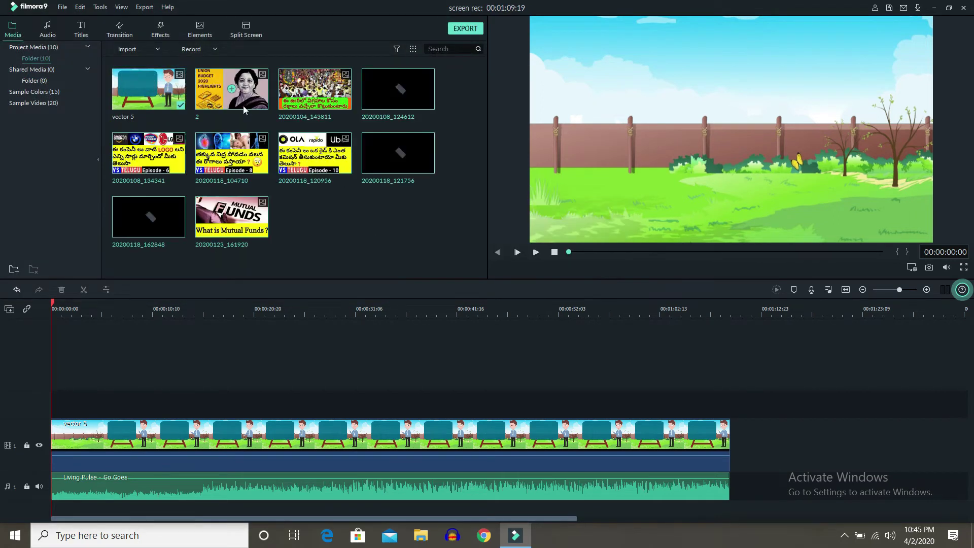
Try to add image 2, 20200104_143811, 20200108_124612 and 20200108_134341 one after another to the timeline
left_click(234, 90)
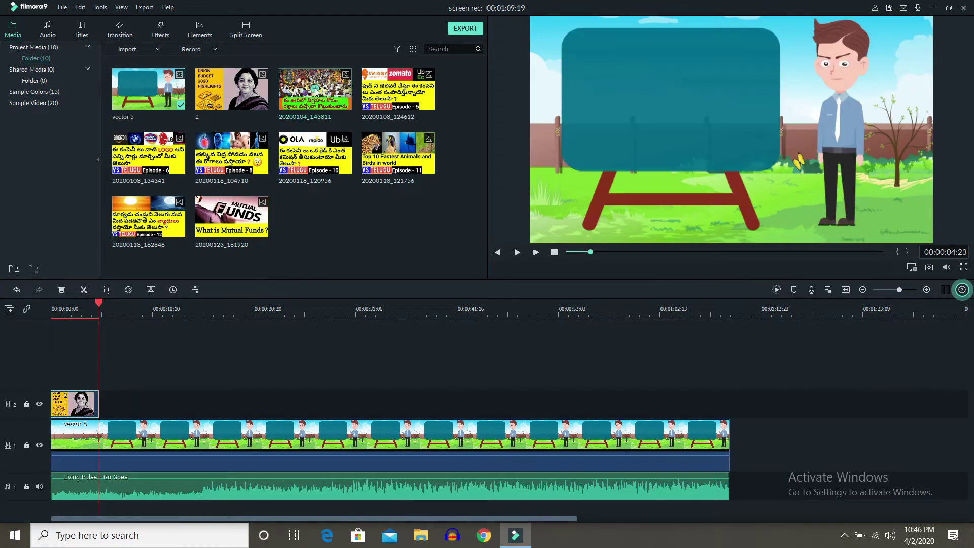
left_click(315, 90)
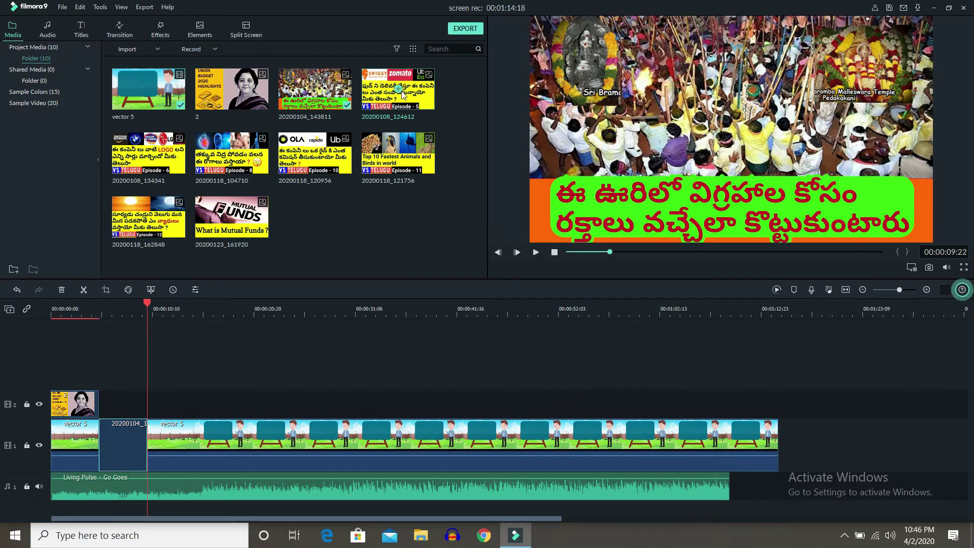
left_click(398, 89)
left_click(148, 157)
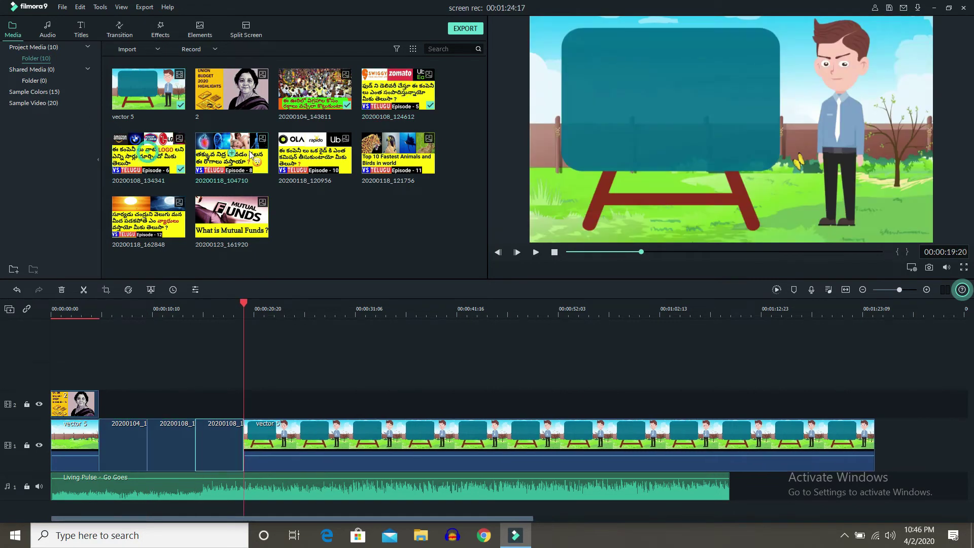
left_click(232, 154)
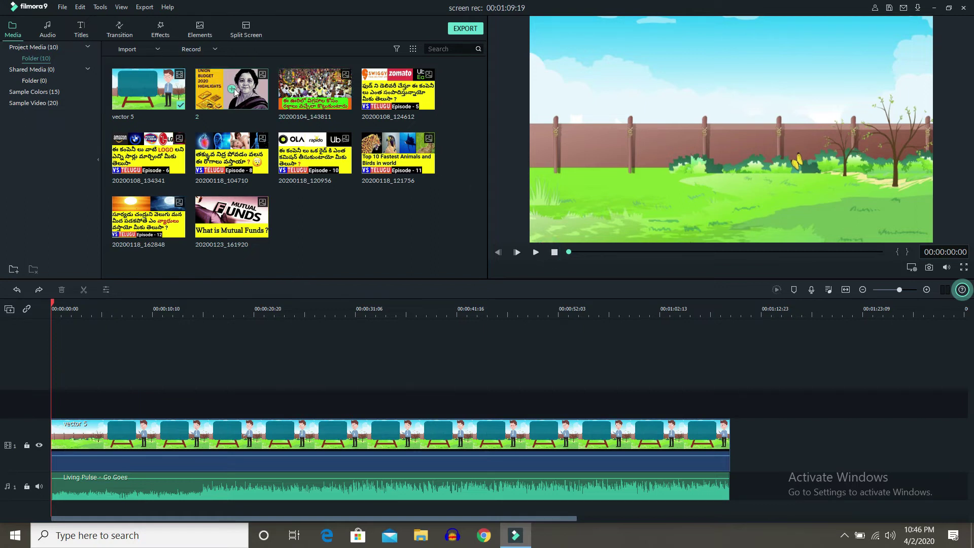
Place image 2 at the start of video track 2, followed by 20200118_104710, 20200118_120956 and 20200118_121756, and return the playhead to the start
left_click_drag(233, 89, 73, 404)
left_click_drag(232, 152, 122, 437)
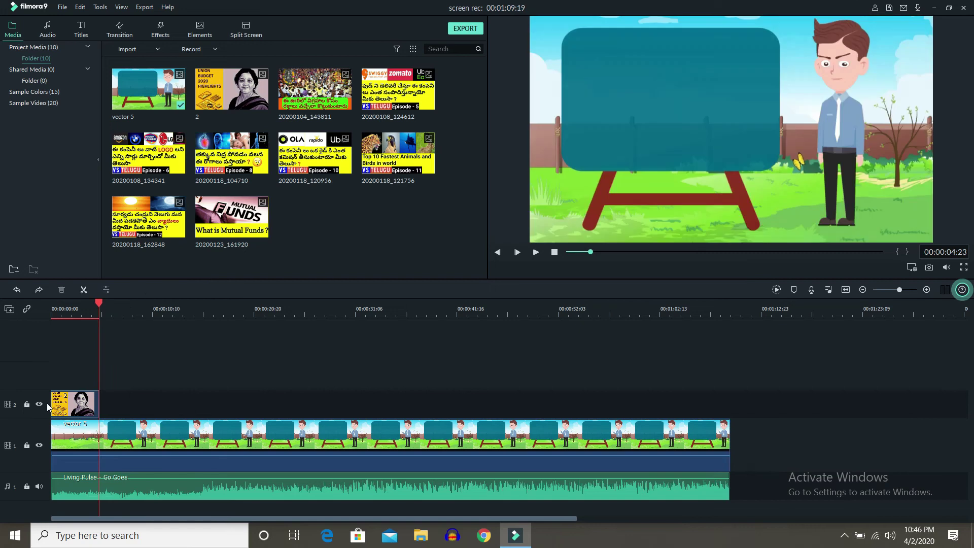
left_click(45, 409)
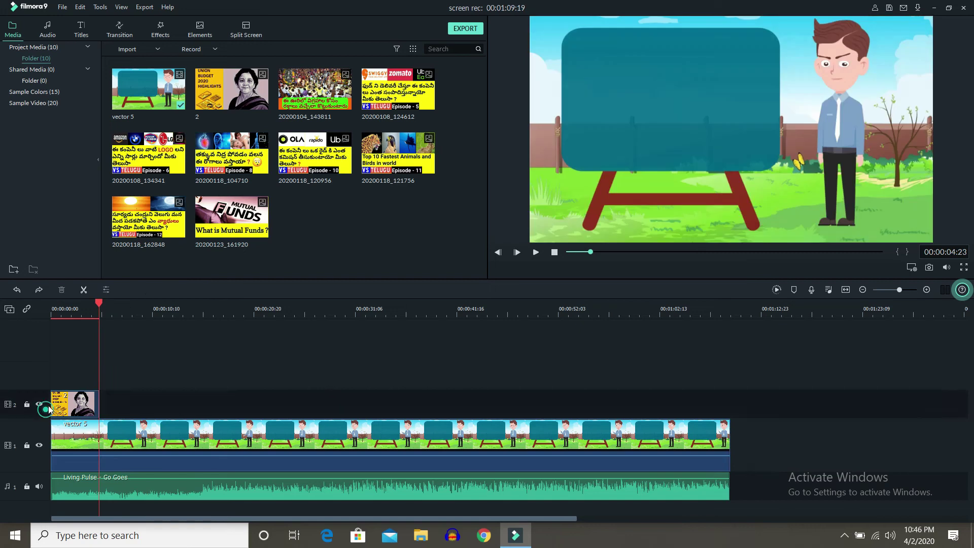
left_click(232, 153)
left_click(314, 155)
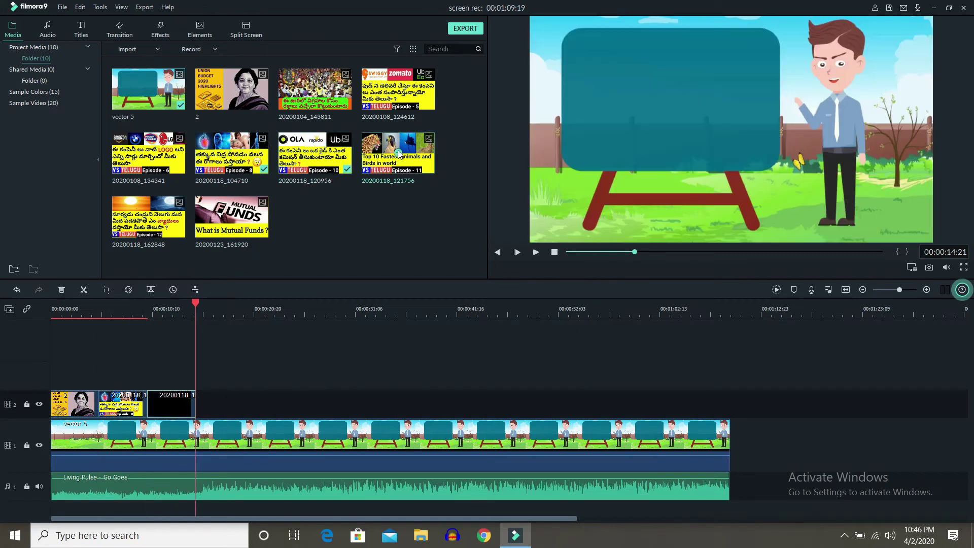
left_click(400, 157)
left_click(555, 252)
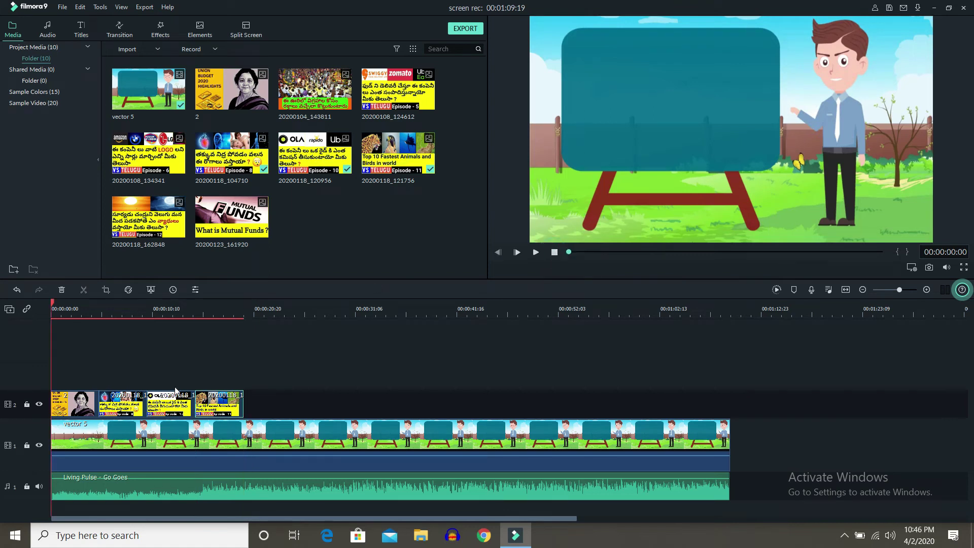
Preview the image 2 clip on track 2 from the timeline start and pause it
left_click(79, 411)
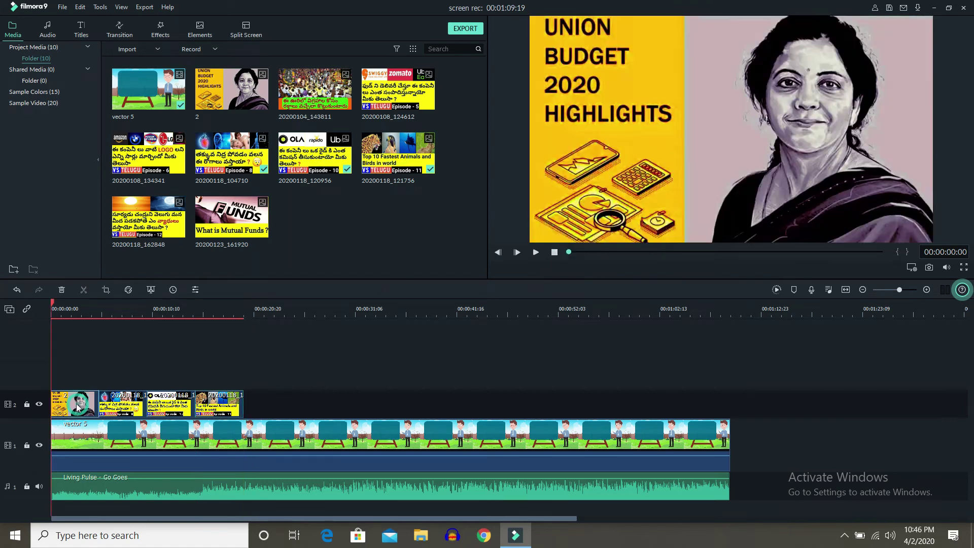
left_click(556, 254)
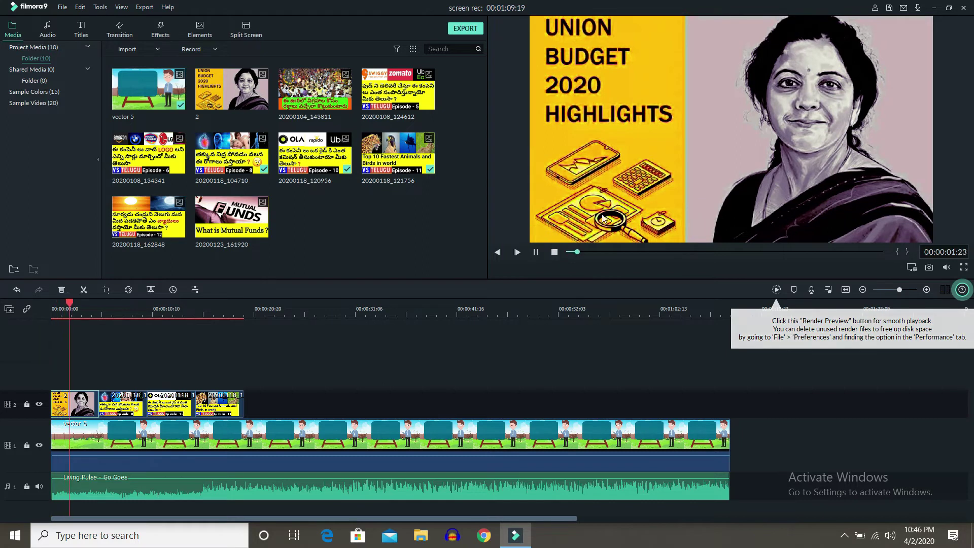
left_click(632, 152)
Shrink the Union Budget image 2 overlay in the preview and position it over the teal board
double_click(818, 206)
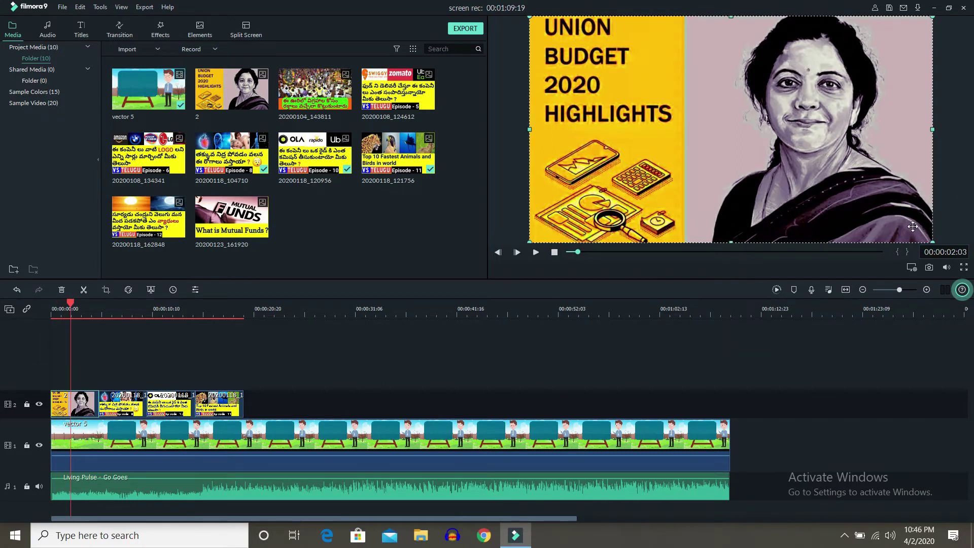
left_click_drag(935, 243, 691, 121)
left_click(653, 73)
left_click_drag(683, 84, 699, 95)
left_click_drag(768, 146, 778, 151)
left_click_drag(681, 156, 675, 170)
left_click_drag(574, 103, 564, 102)
left_click_drag(670, 36, 670, 31)
Resize and reposition the 20200118_104710 image on track 2 so that it fits over the teal board
left_click(136, 399)
key("Down")
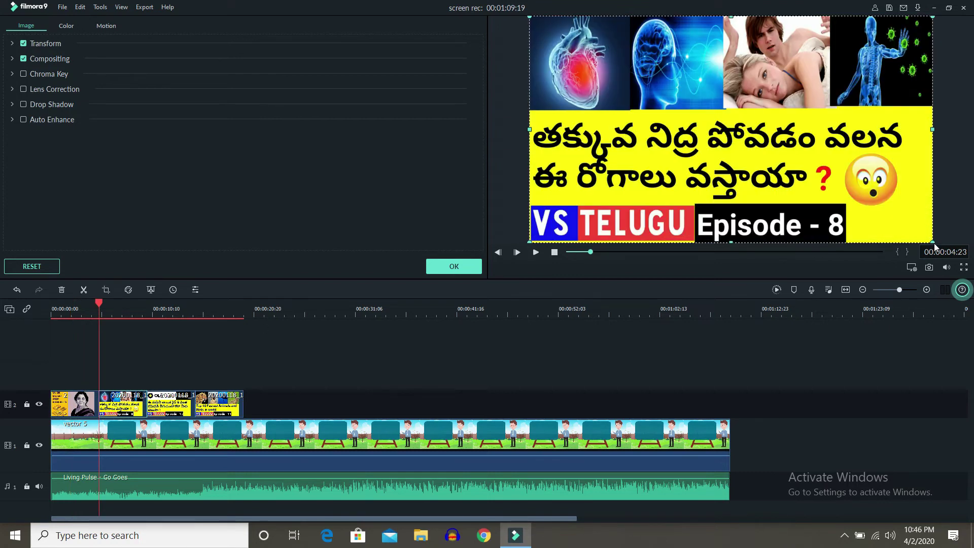
left_click_drag(913, 233, 782, 158)
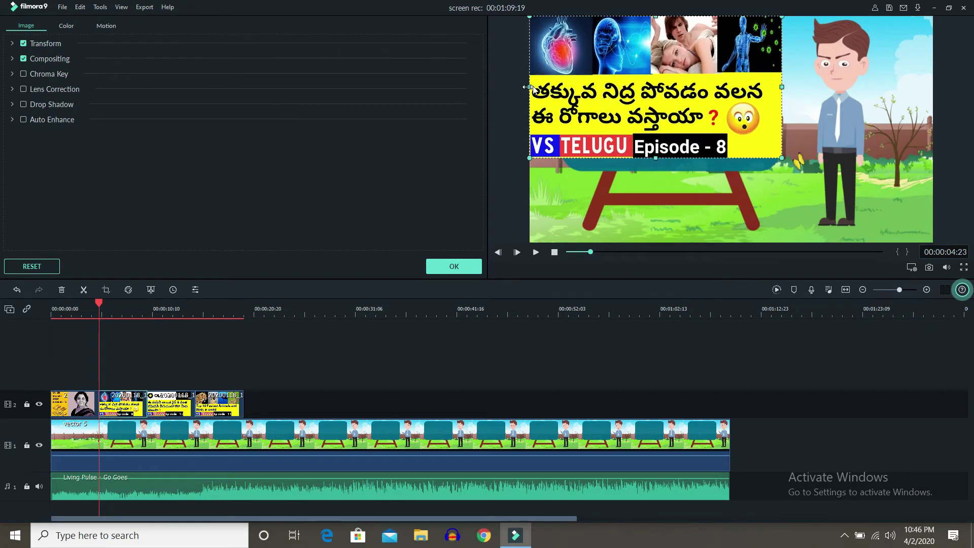
left_click_drag(526, 87, 560, 95)
left_click_drag(654, 68, 658, 80)
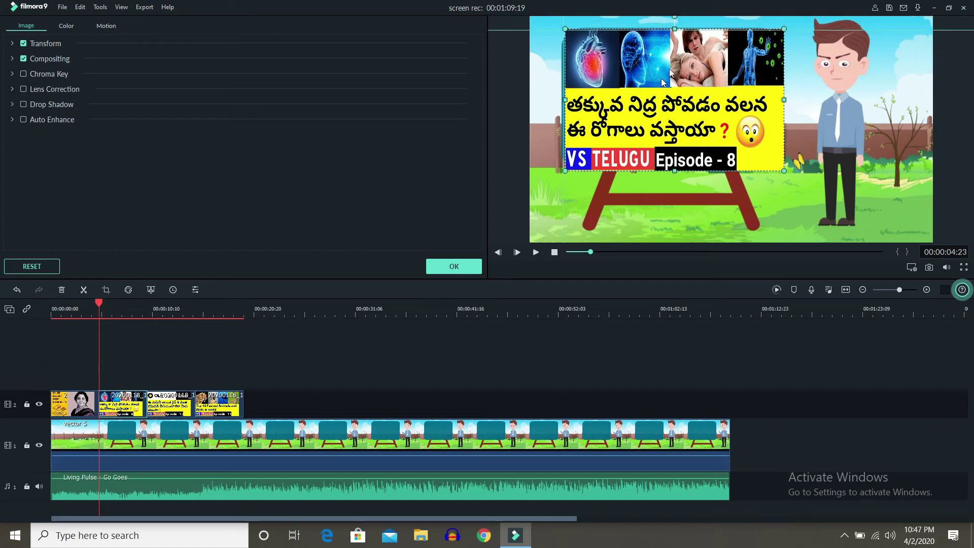
left_click_drag(671, 30, 667, 28)
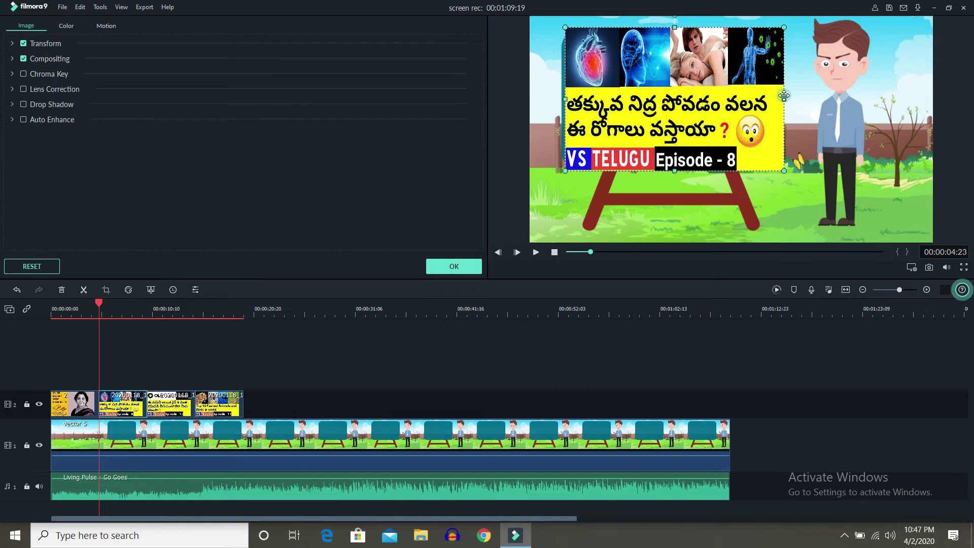
left_click_drag(784, 97, 781, 101)
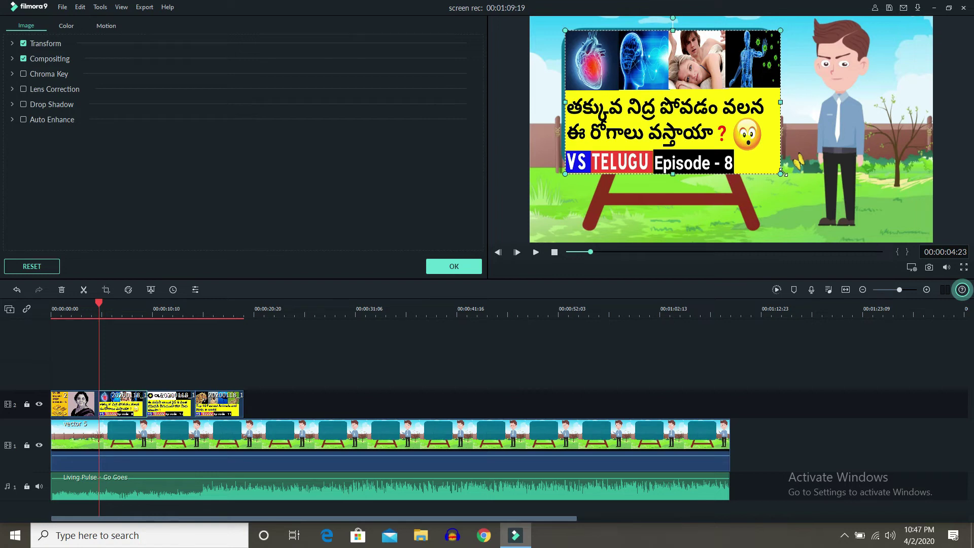
left_click_drag(777, 171, 774, 170)
Scale down the 20200118_120956 image and adjust its edges to cover the teal board
double_click(169, 401)
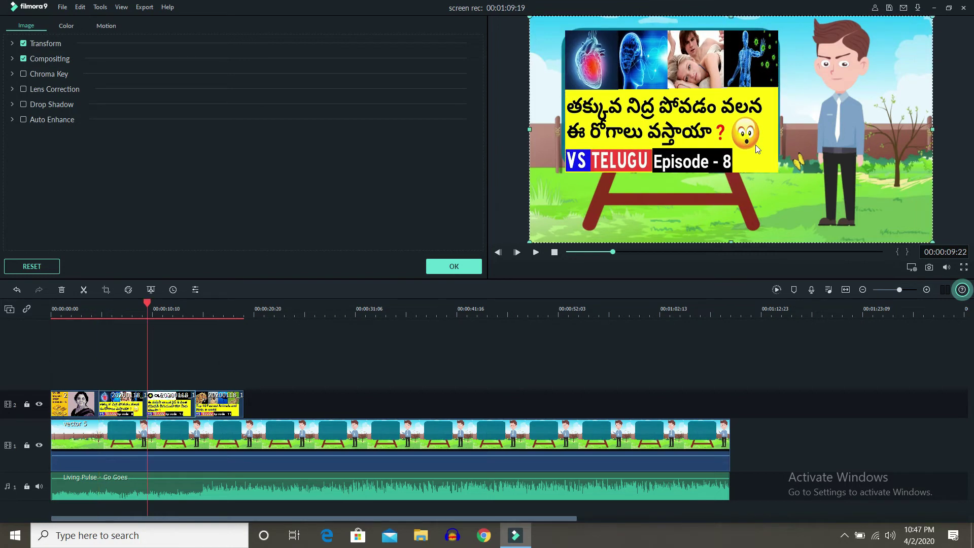
left_click(934, 244)
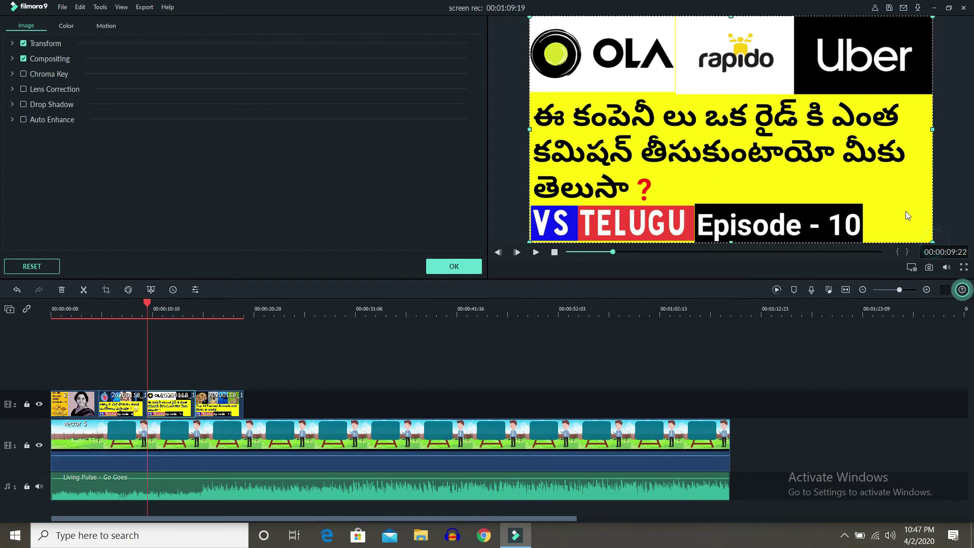
left_click_drag(931, 240, 784, 160)
left_click_drag(527, 159, 543, 150)
left_click_drag(645, 66, 653, 80)
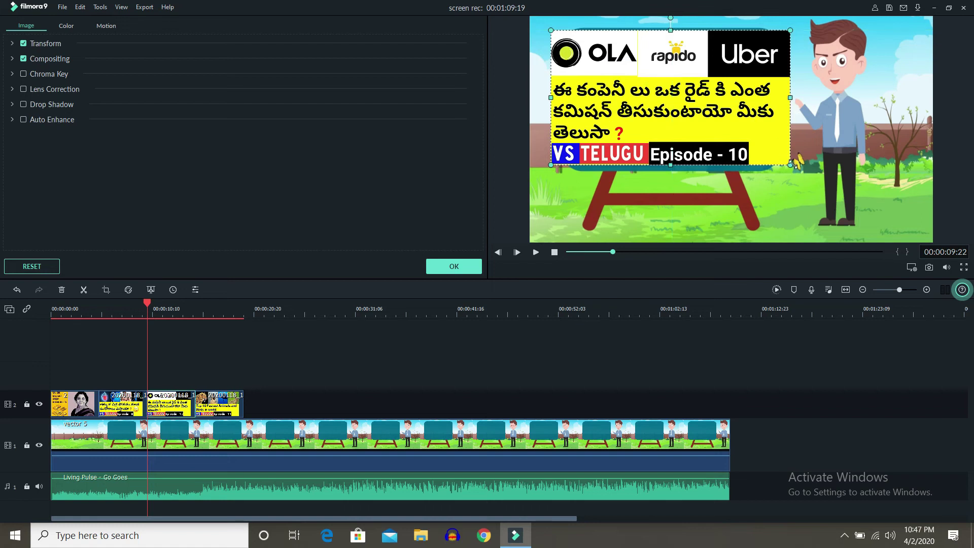
left_click_drag(784, 163, 772, 155)
left_click_drag(551, 93, 563, 93)
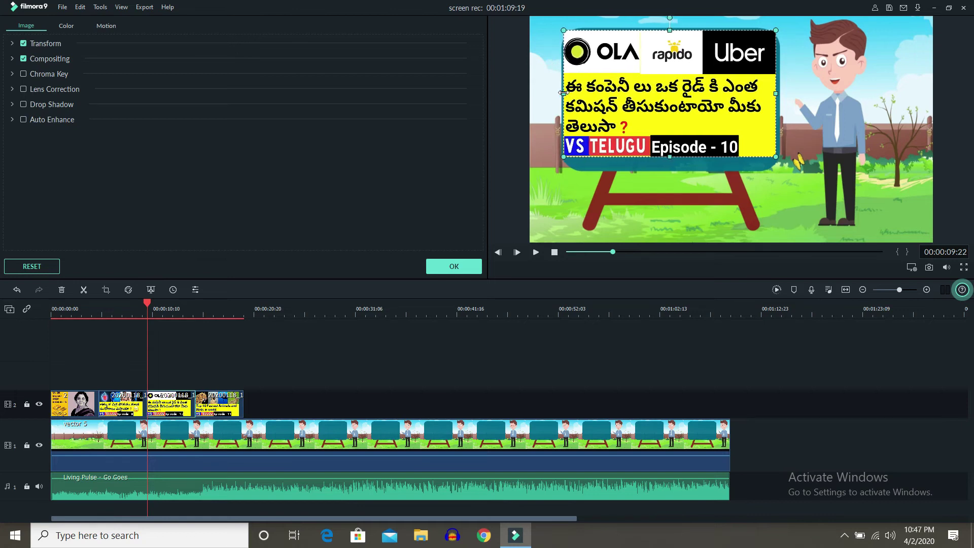
left_click_drag(672, 158, 668, 169)
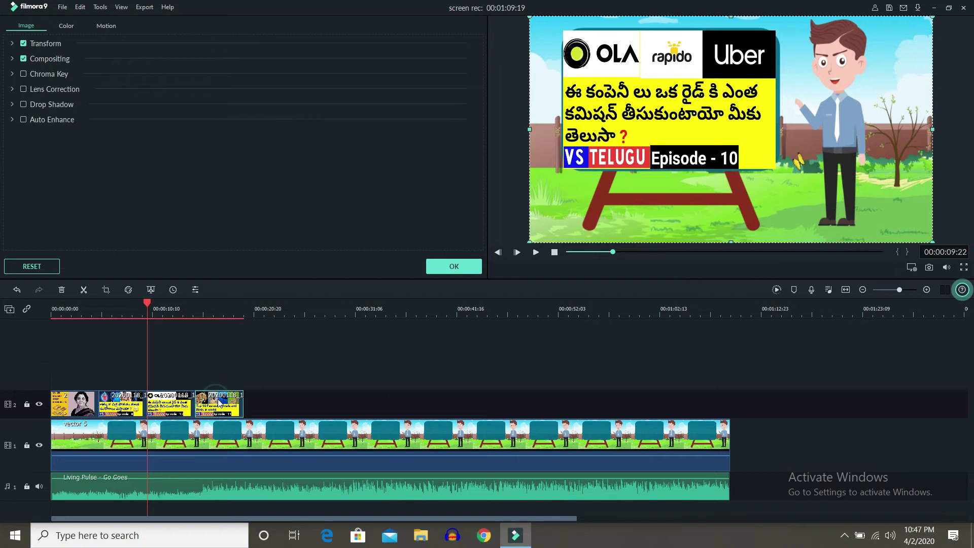
Delete the 20200118_121756 clip and extend the 20200118_120956 image to the end of the vector 5 clip
key("Delete")
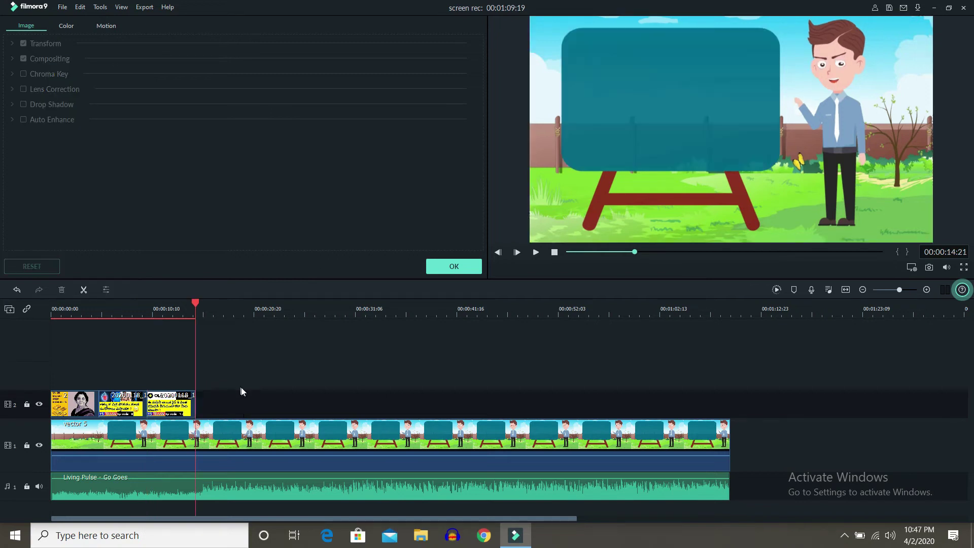
left_click_drag(184, 405, 730, 404)
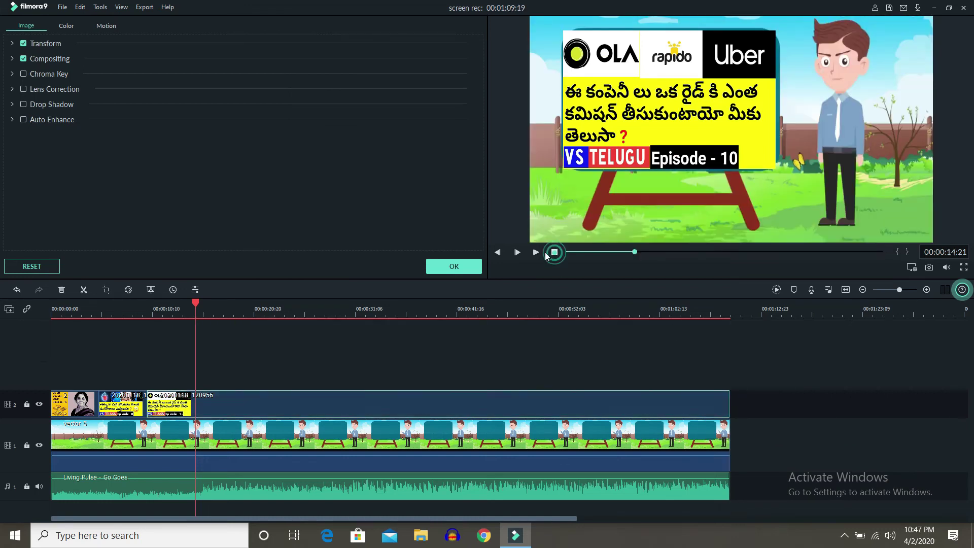
Play the video from the beginning to check the first image overlay, and close the image properties
left_click(554, 252)
key("space")
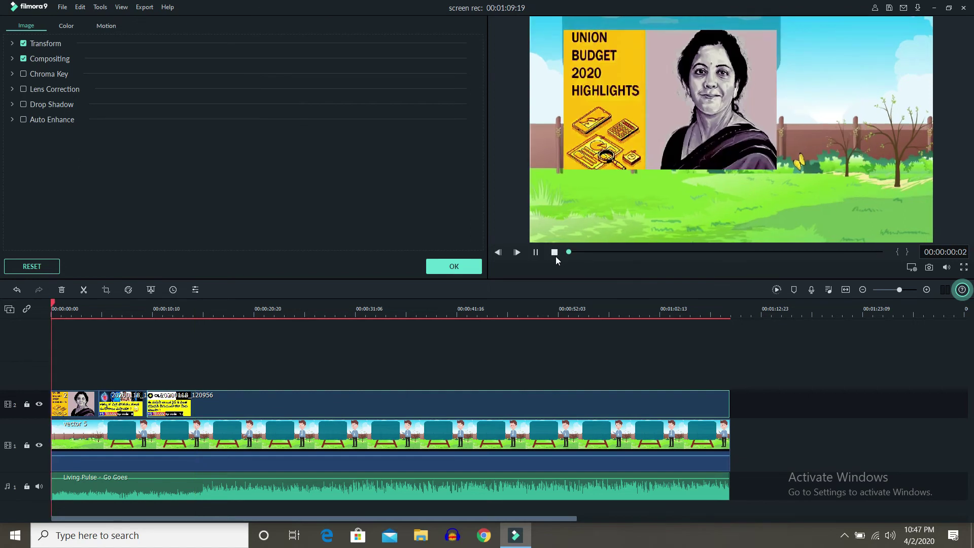
left_click(537, 252)
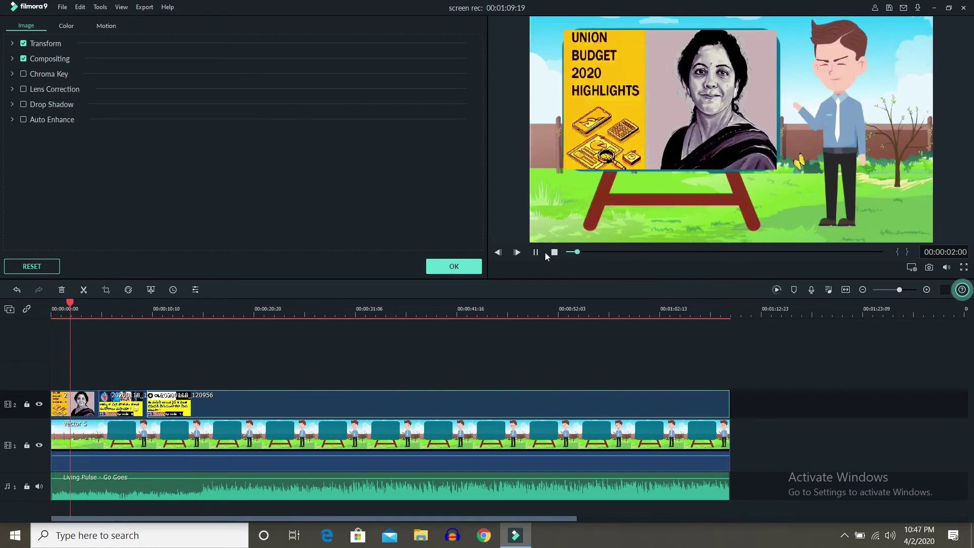
left_click(61, 408)
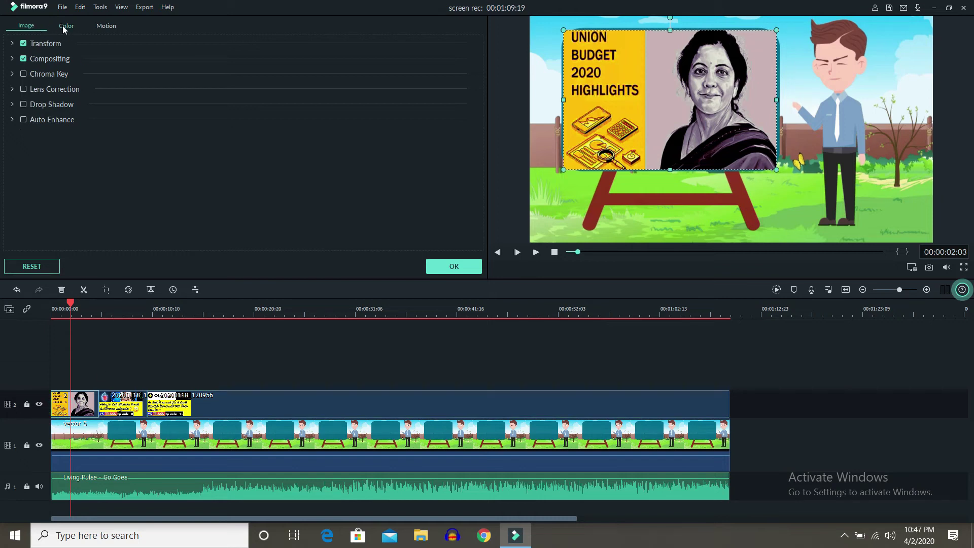
left_click(449, 267)
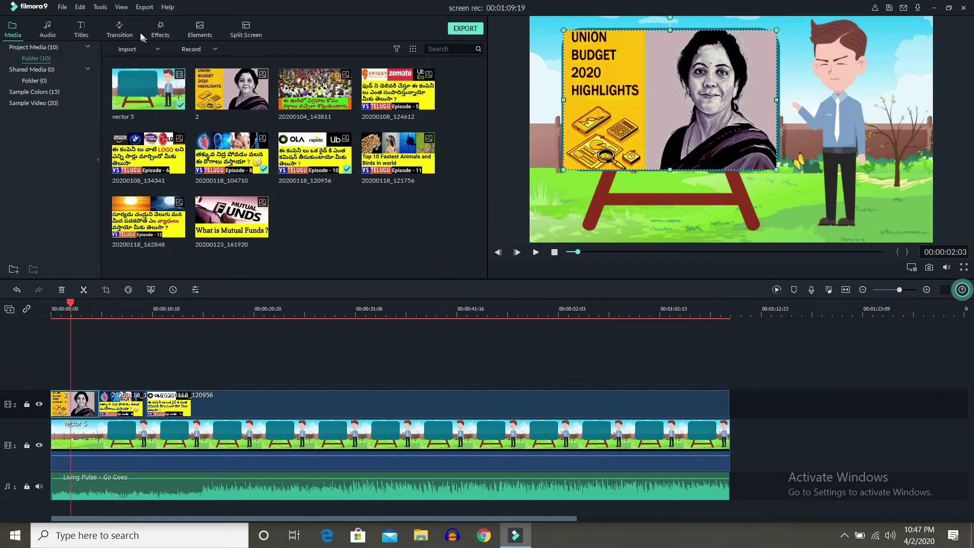
Preview the Flash, Fade, Erase, Blind 1, Box Turn 1 and Dispersion Blur transitions
left_click(119, 29)
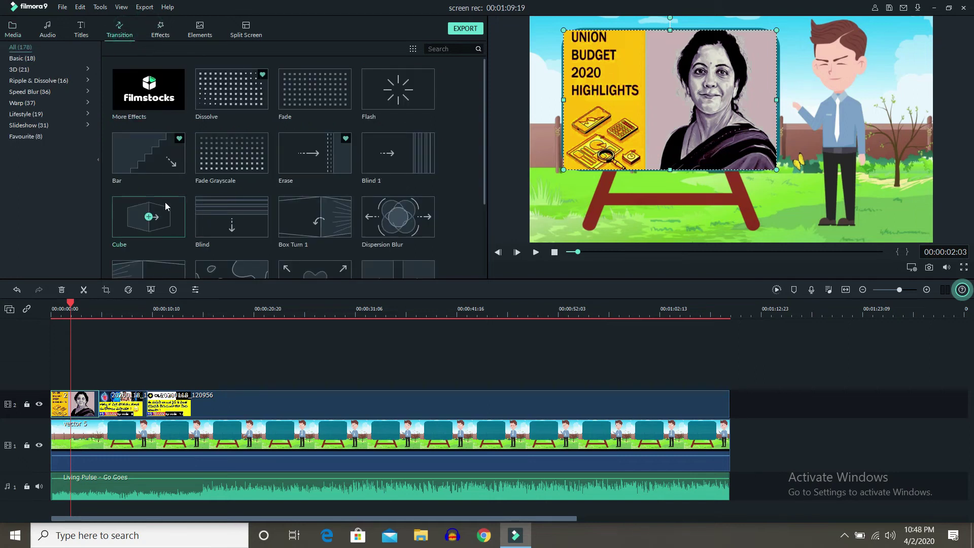
left_click(373, 94)
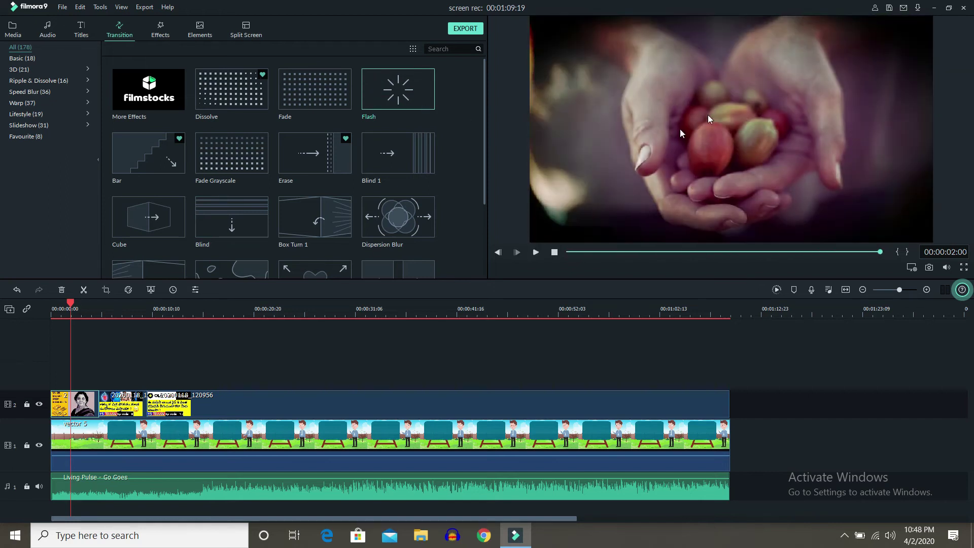
left_click(315, 86)
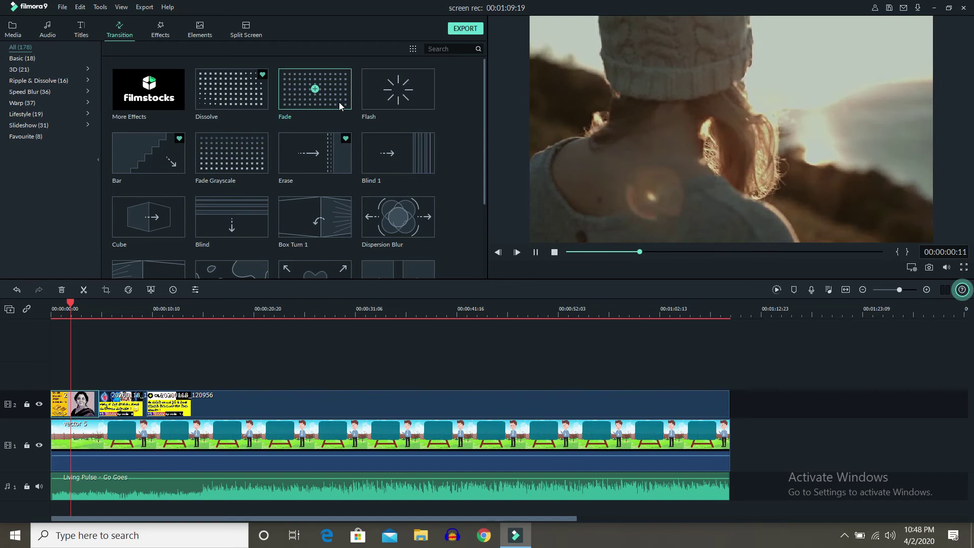
left_click(342, 153)
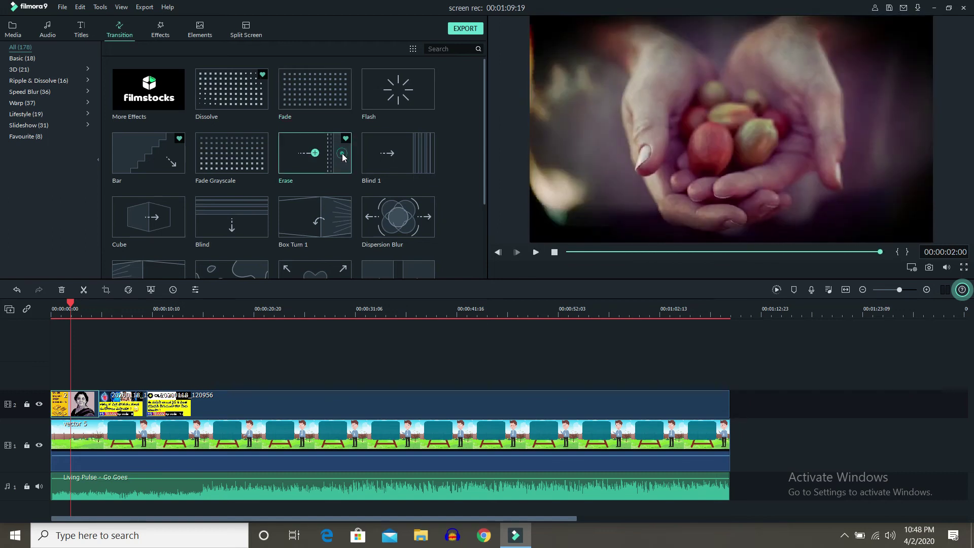
left_click(417, 156)
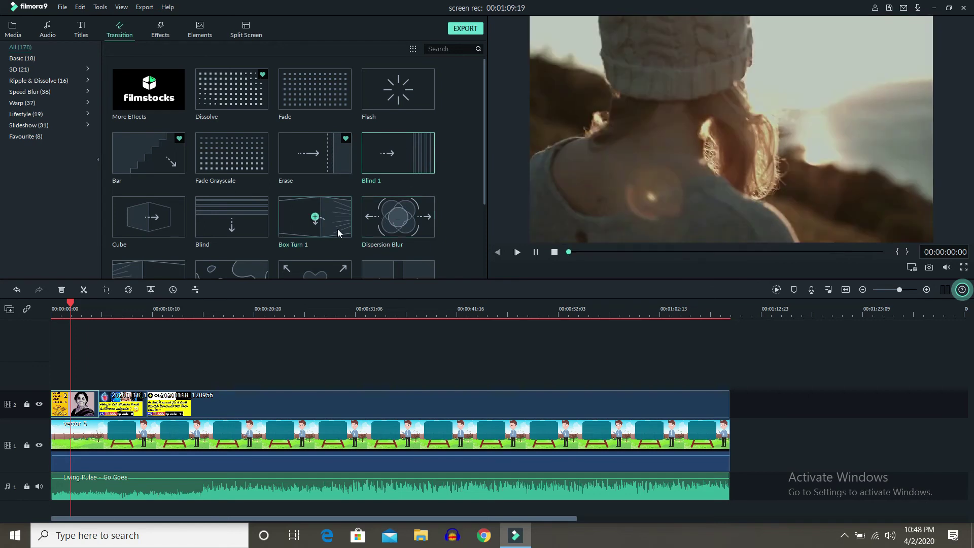
left_click(349, 227)
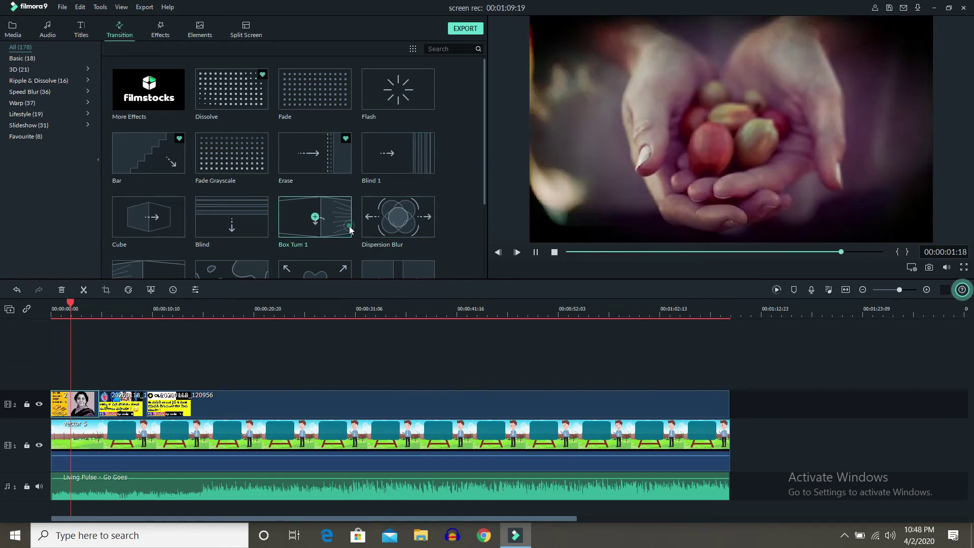
left_click(418, 223)
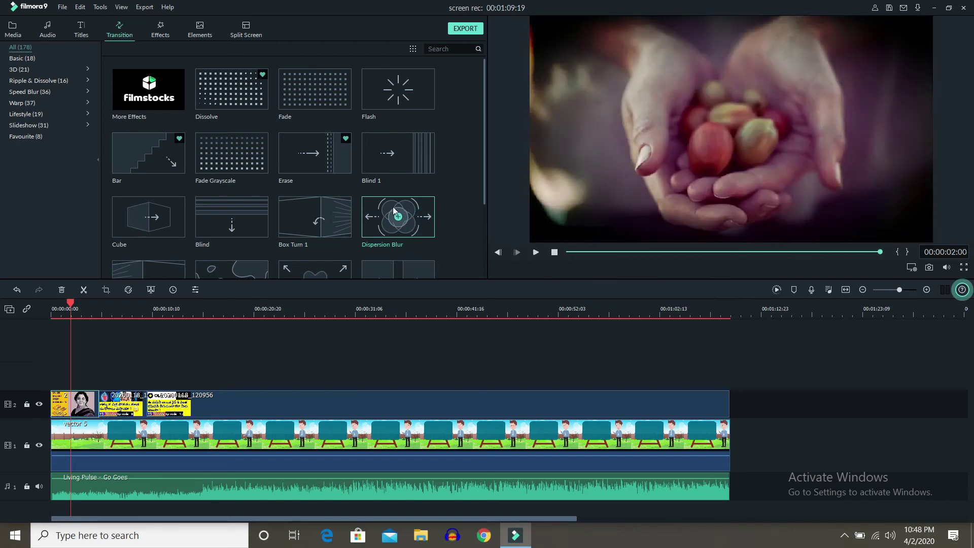
Preview the 70s, 1977, Aegean and Aibao filter effects on the Union Budget image
left_click(161, 33)
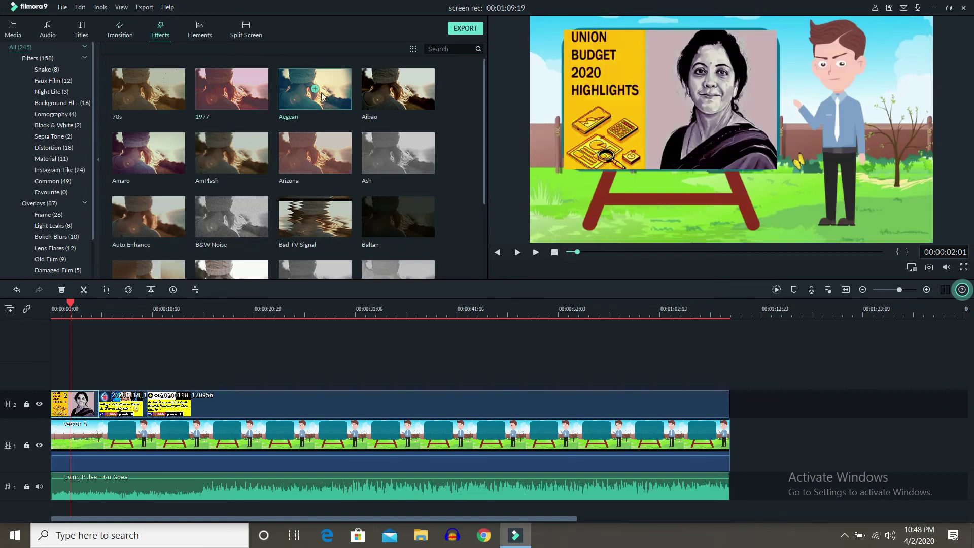
left_click(168, 104)
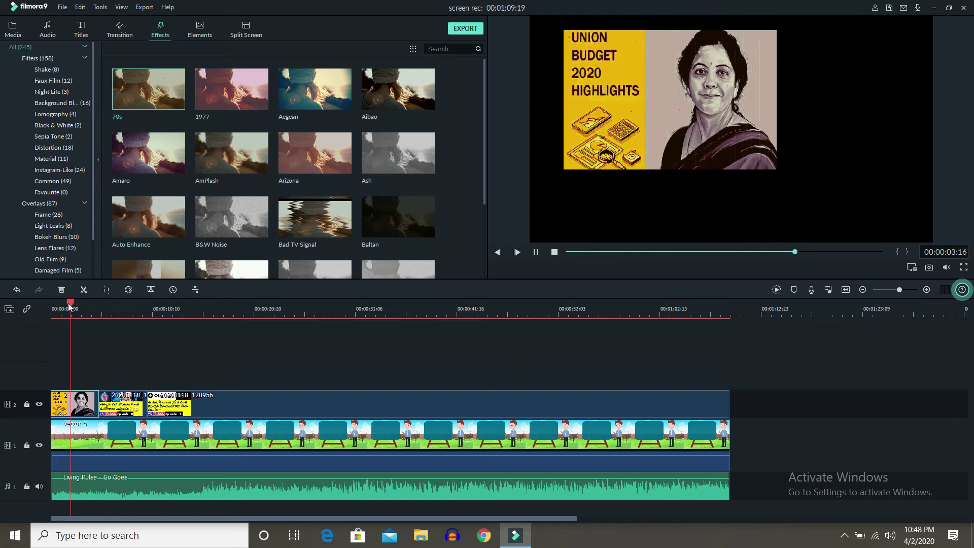
left_click(248, 104)
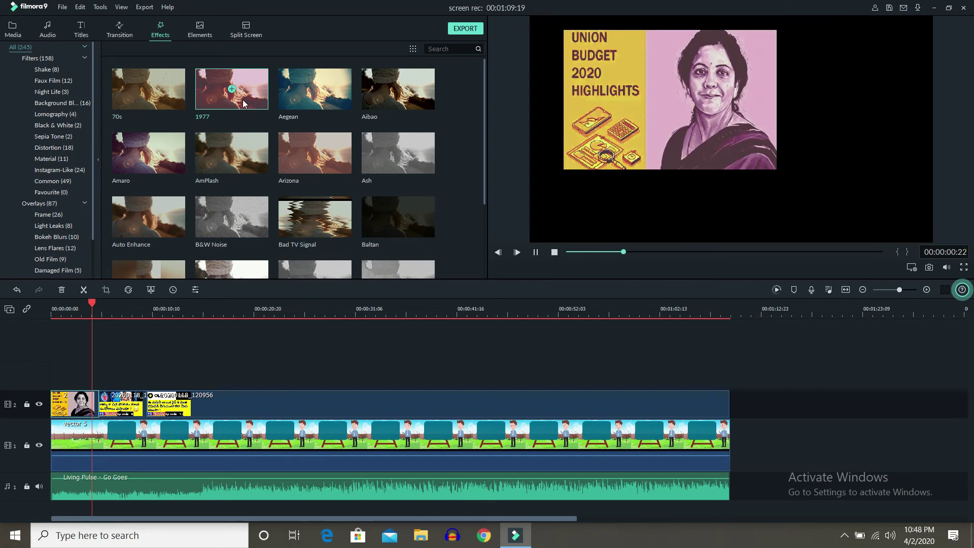
left_click(327, 103)
left_click(395, 104)
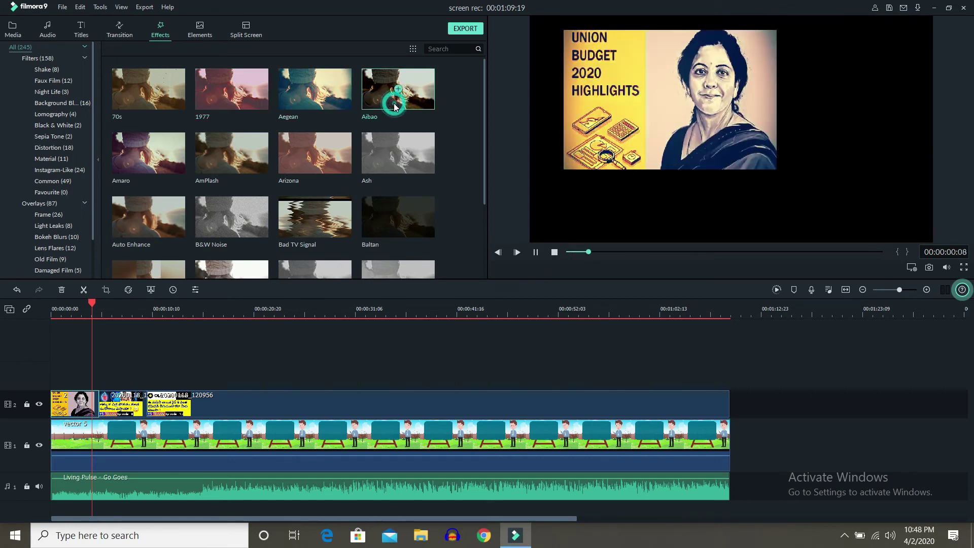
Browse the elements and add Element Love 6 on track 3 at 00:00:04:06
left_click(199, 30)
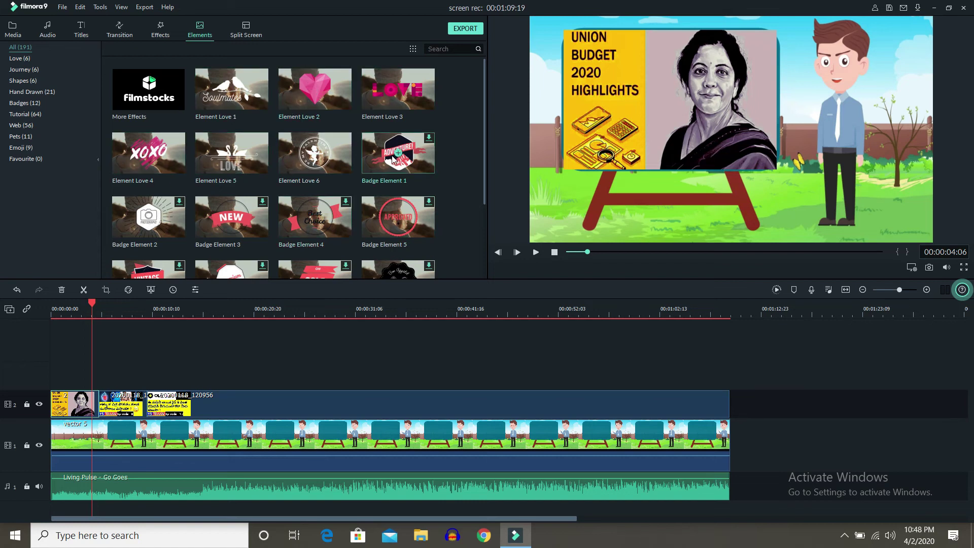
scroll(362, 194, "down", 5)
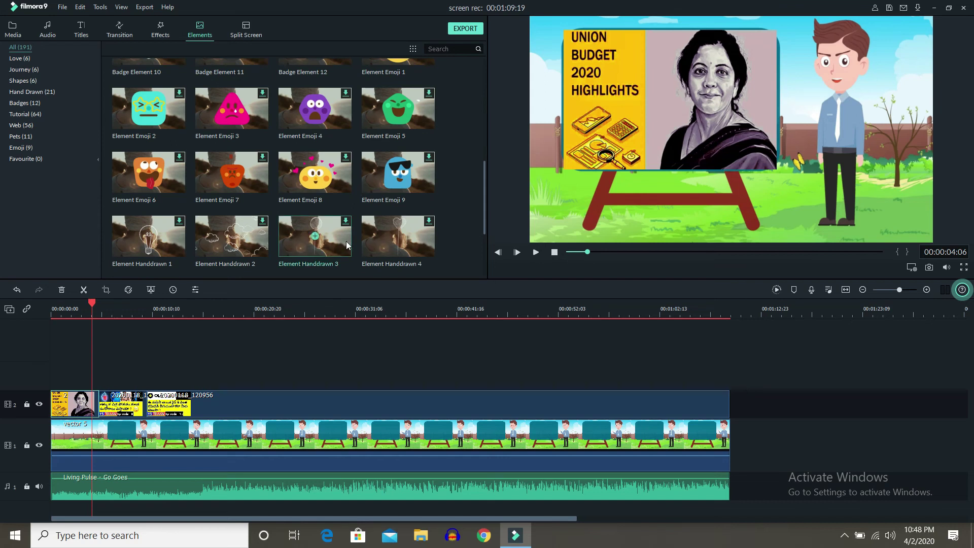
scroll(333, 178, "up", 5)
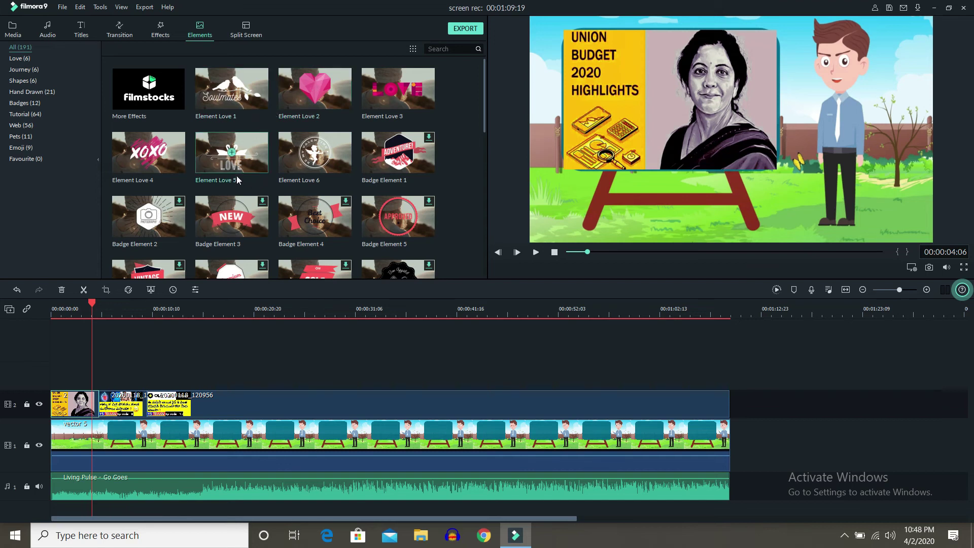
left_click(315, 153)
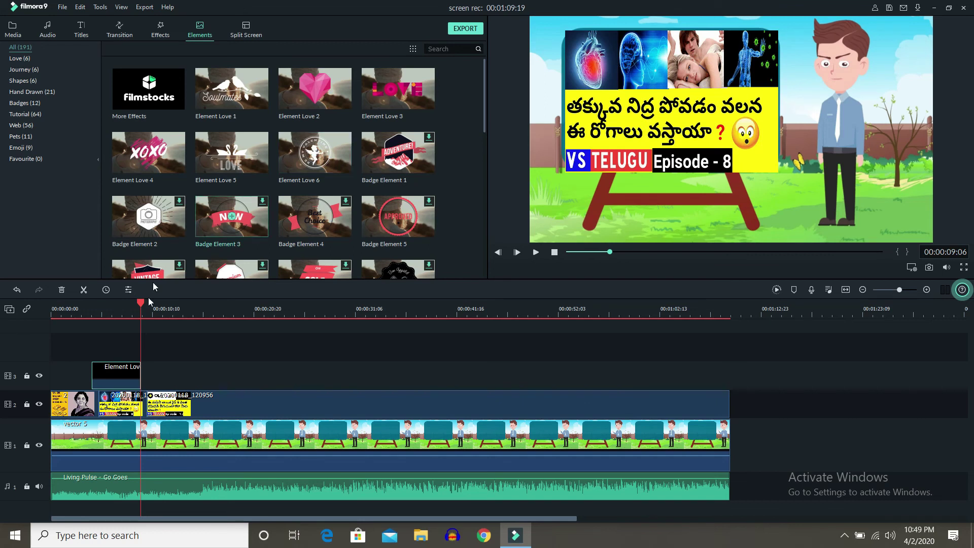
Play the section where the Element Love 6 animation starts, and lower the speaker volume to 0
left_click_drag(139, 302, 85, 303)
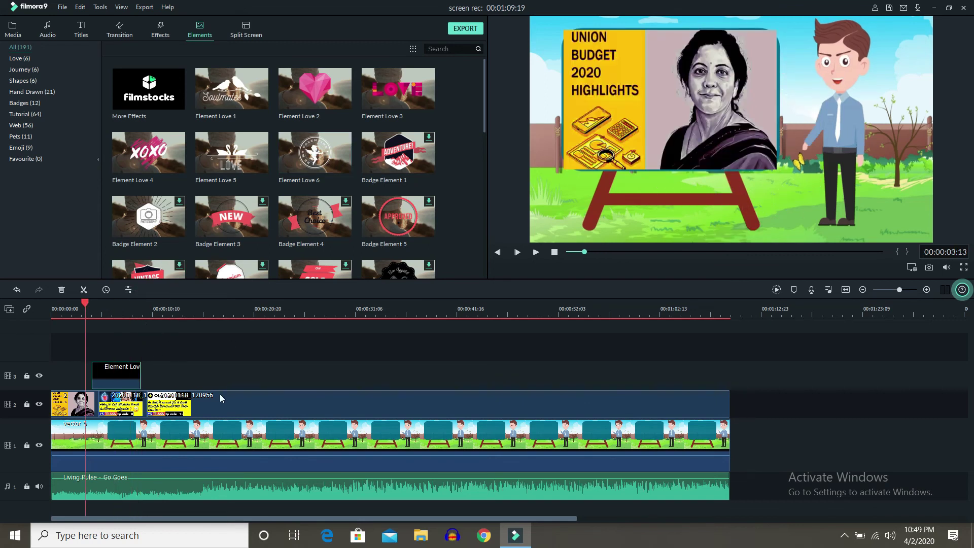
key("space")
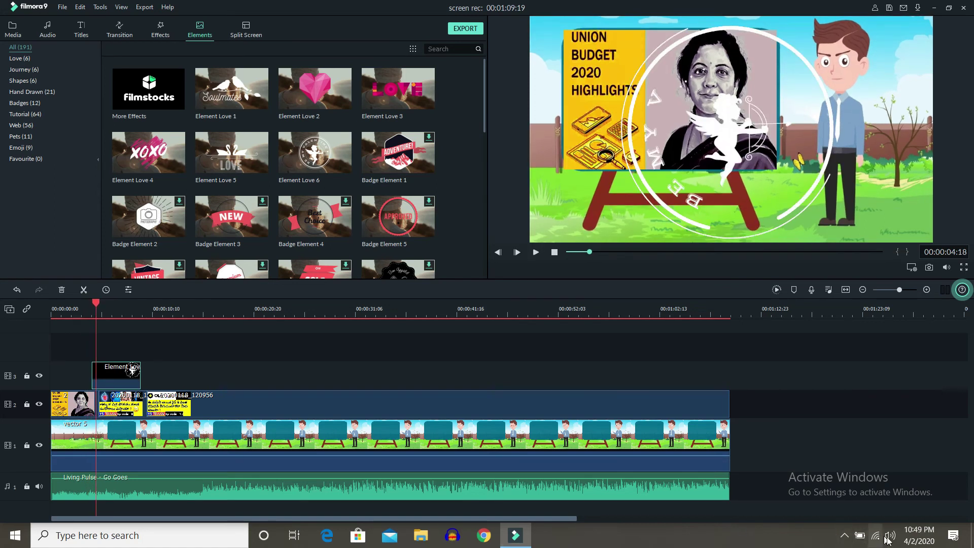
left_click_drag(902, 507, 789, 506)
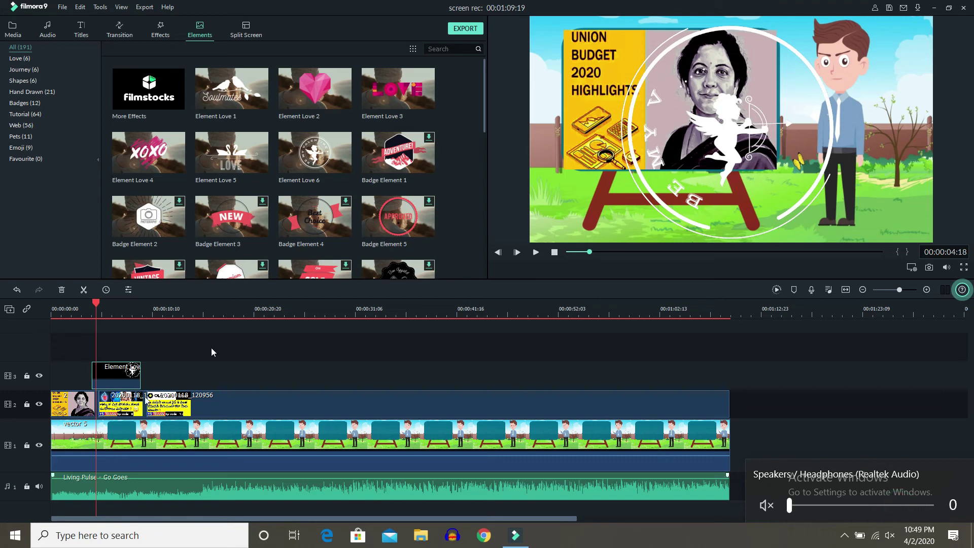
Shrink the Element Love 6 graphic in the preview and place it in the frame's lower-right corner beside the man
left_click(741, 132)
left_click_drag(844, 239, 767, 165)
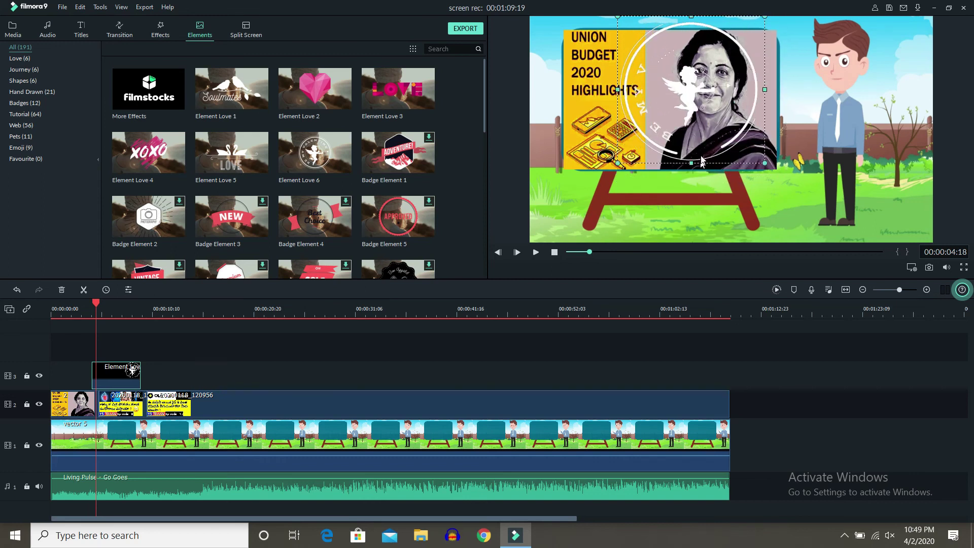
left_click_drag(728, 138, 832, 158)
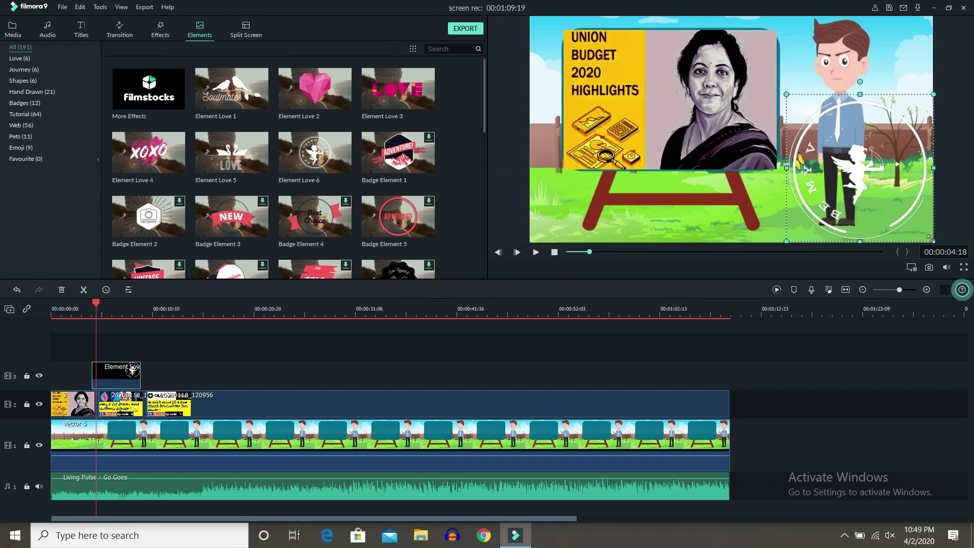
left_click_drag(931, 239, 952, 231)
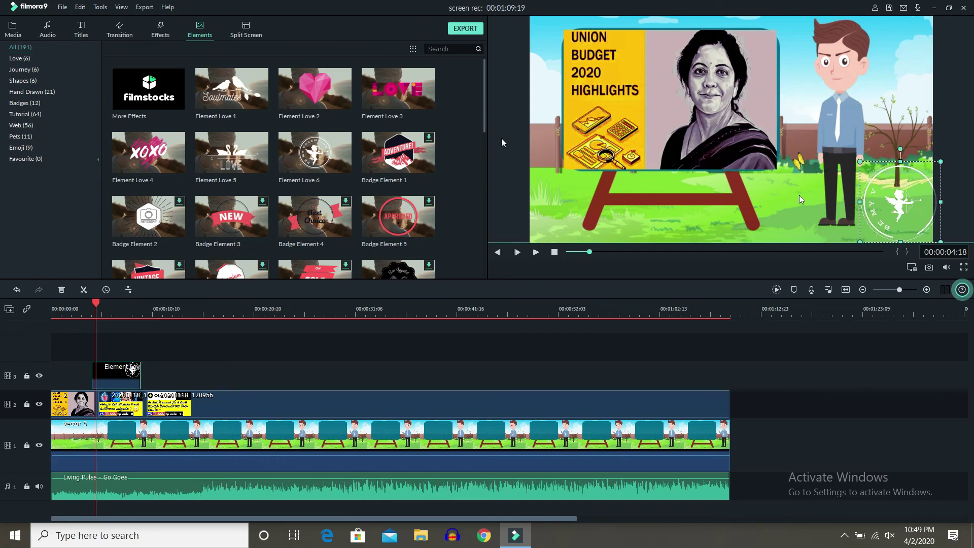
Review the save folder and encoding settings, and export the video as MP4 named My Video to E:/music convert at 1920x1080
left_click(247, 27)
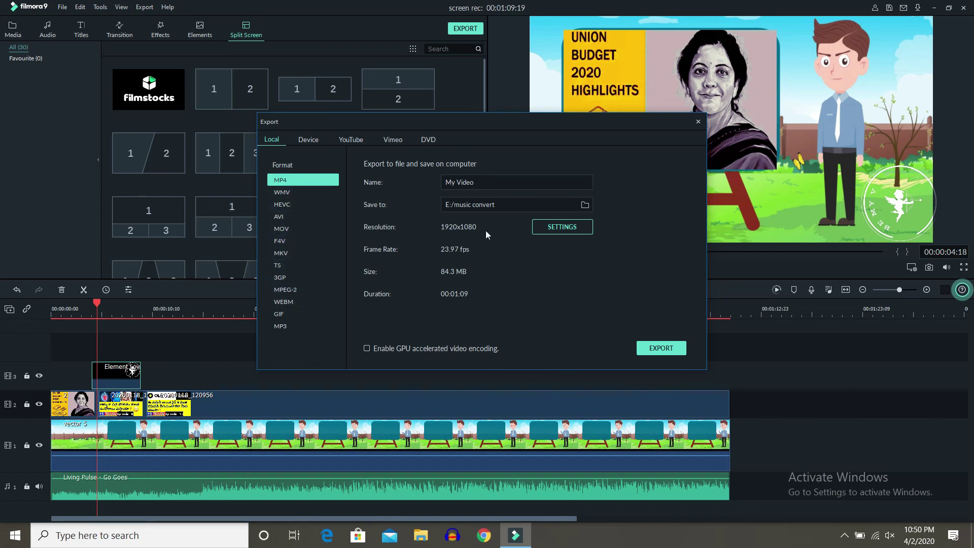
left_click(584, 206)
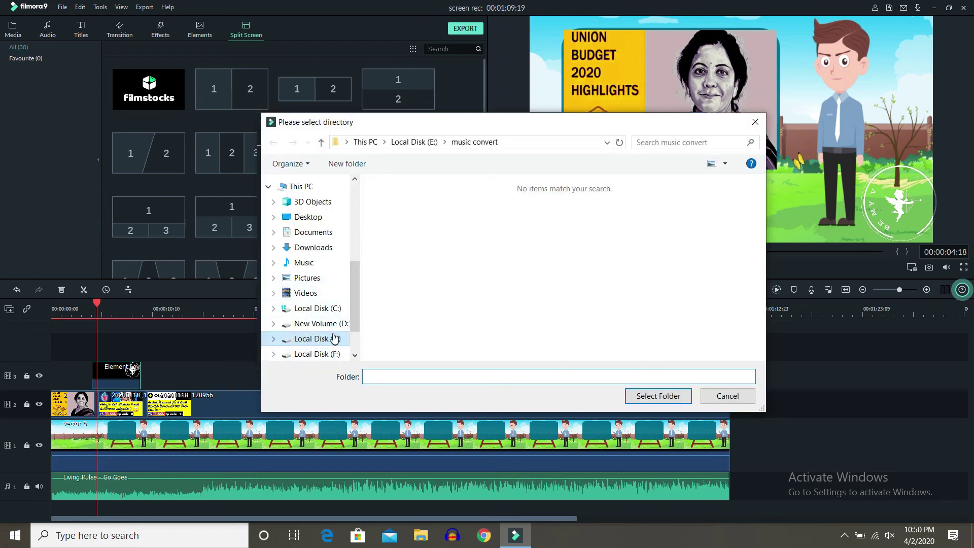
left_click(755, 123)
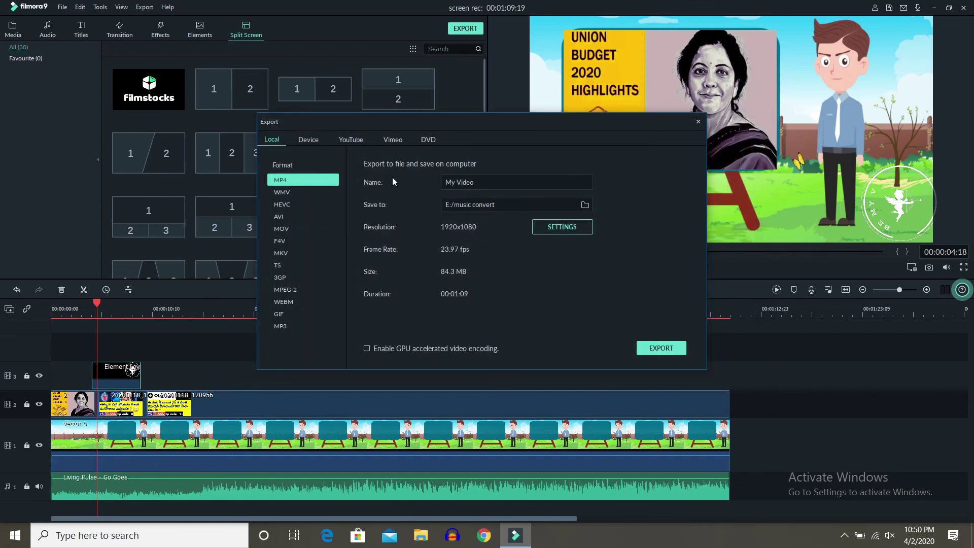
left_click(484, 175)
left_click(547, 227)
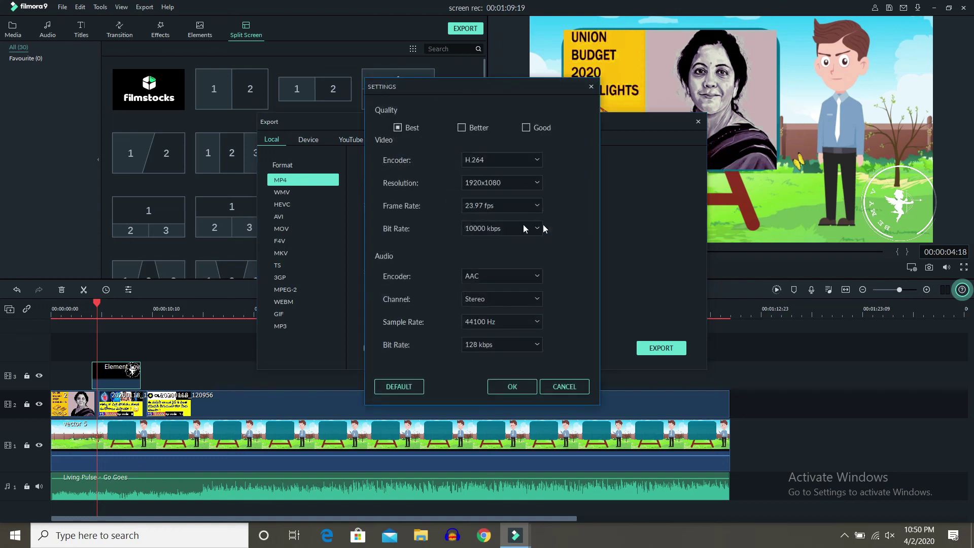
left_click(590, 87)
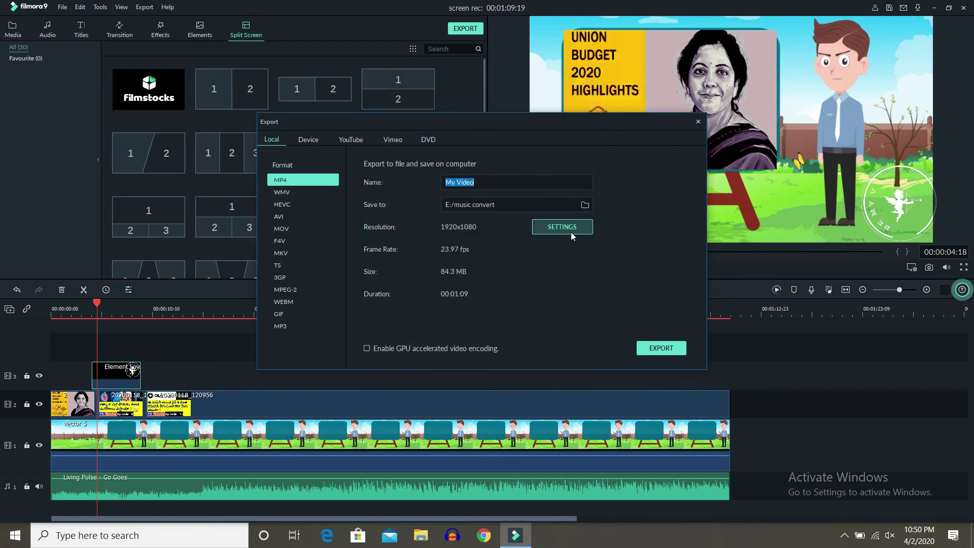
left_click(666, 349)
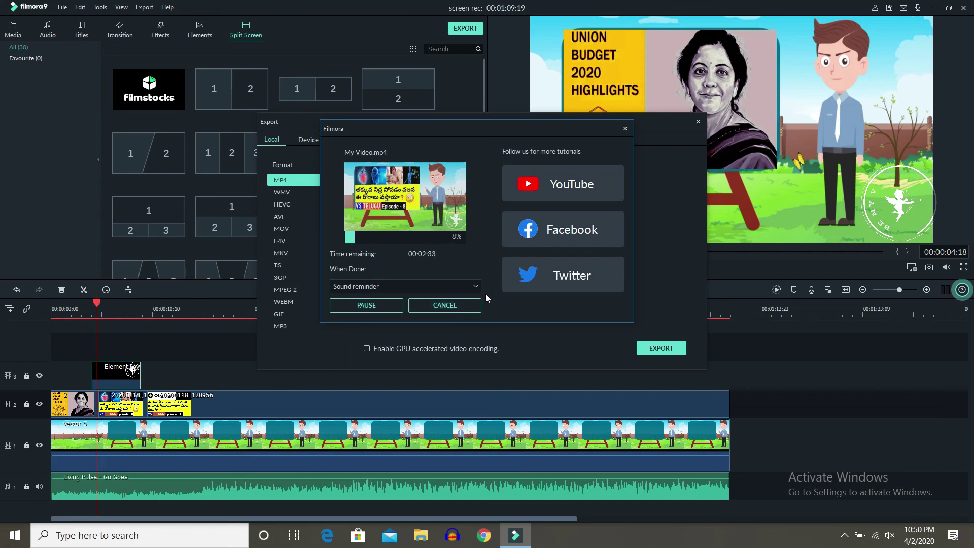
left_click(842, 537)
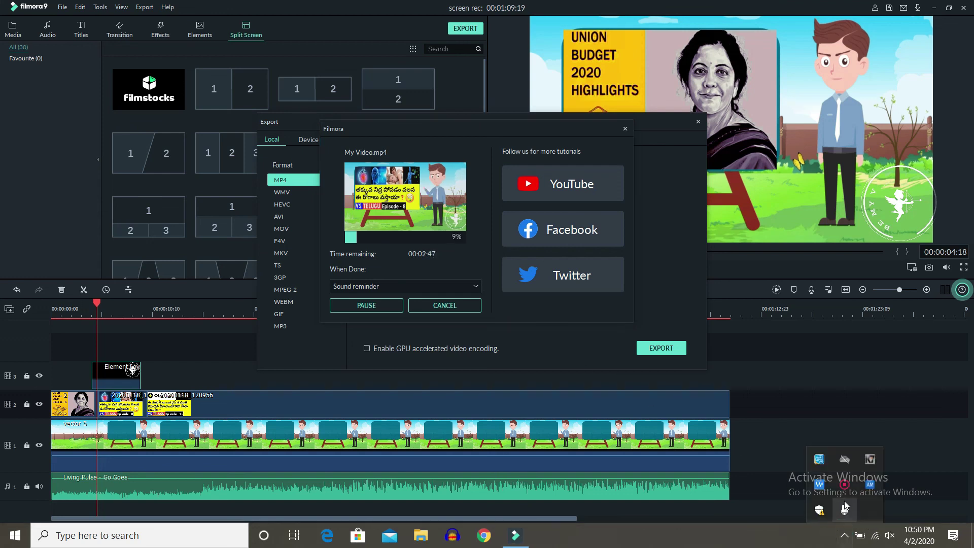